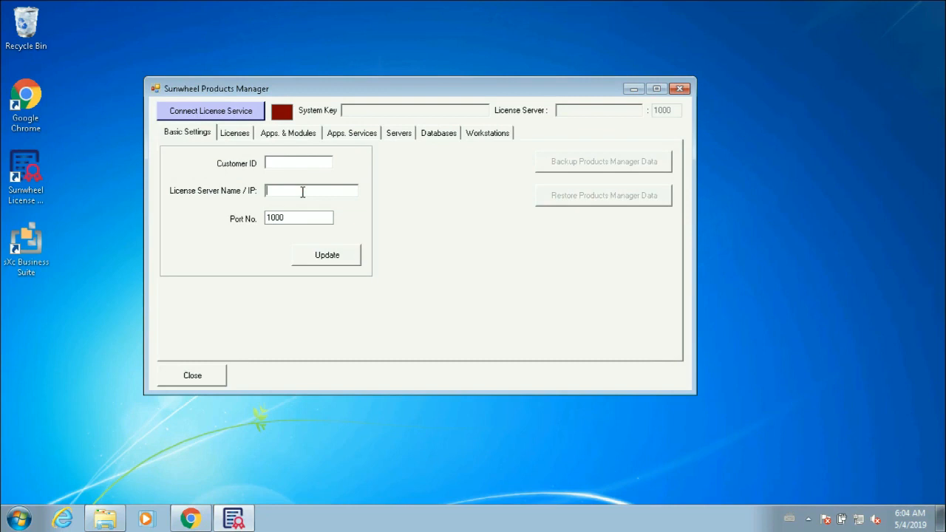
# Step: Check the computer name in System Properties and enter Manu-PC as the license server name
pyautogui.click(298, 160)
pyautogui.click(285, 189)
pyautogui.click(20, 519)
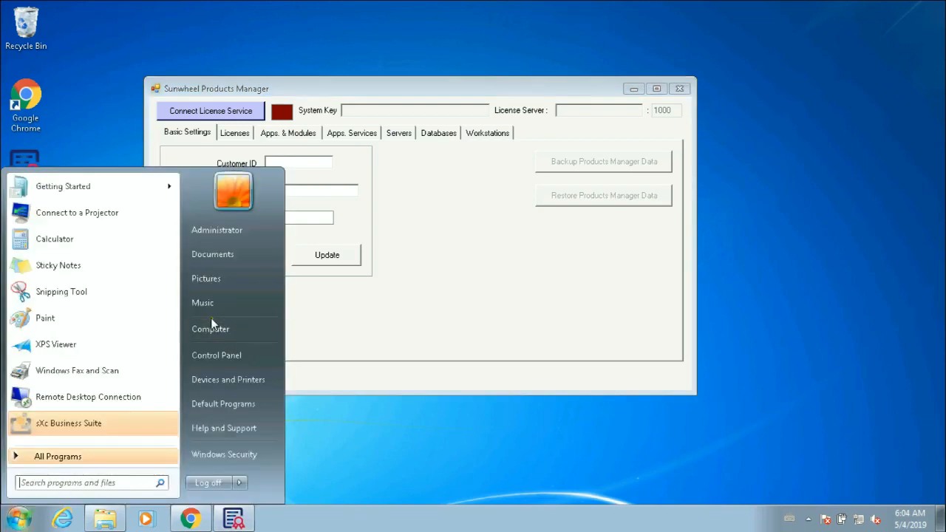
pyautogui.rightClick(212, 327)
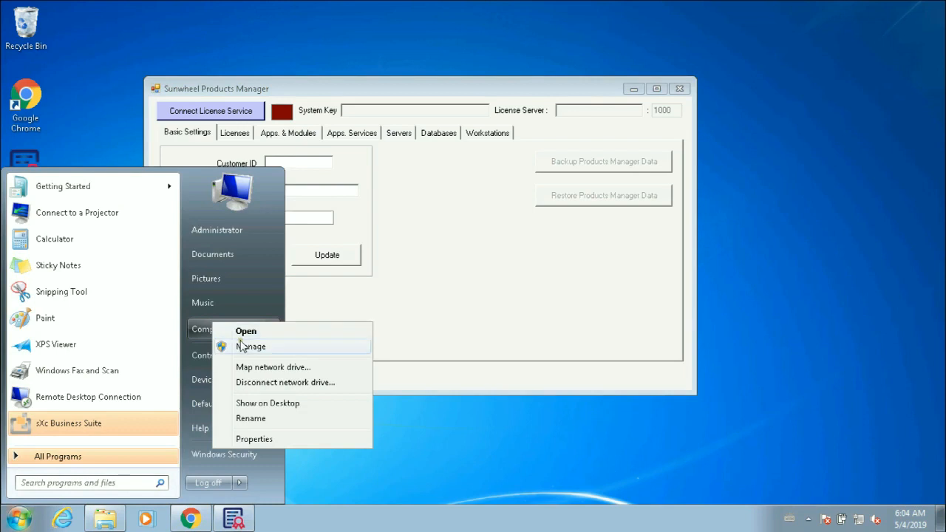
pyautogui.click(255, 441)
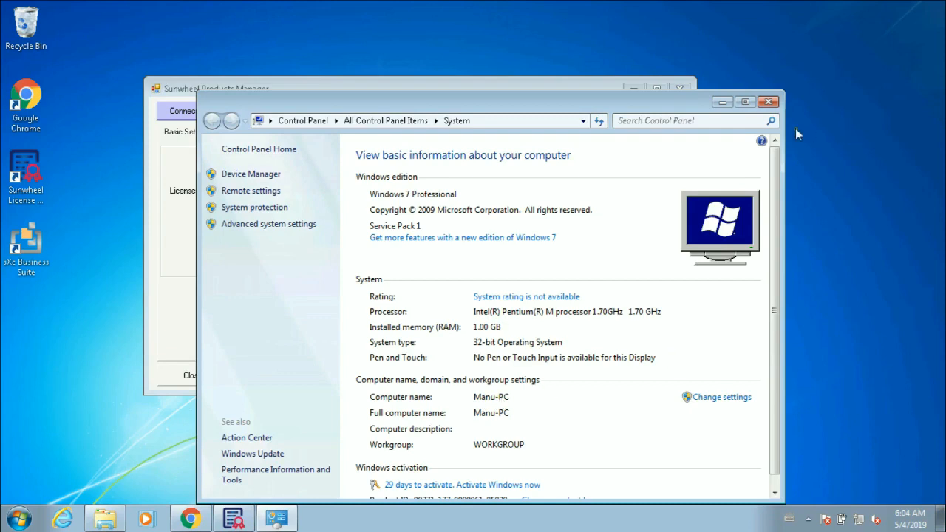
pyautogui.click(721, 101)
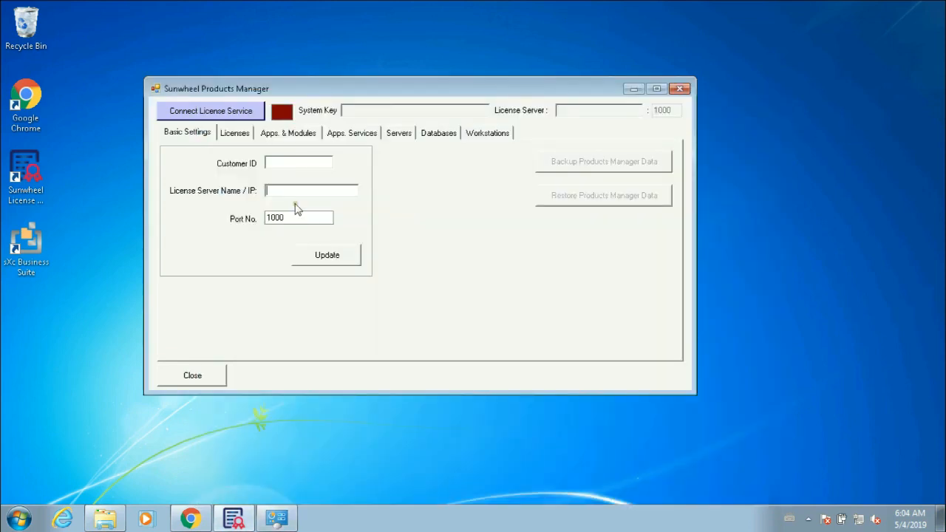
pyautogui.write('Manu-PC')
# Step: Return to the Sunwheel download page in Chrome and go to LOGIN & REGISTRATION
pyautogui.click(190, 518)
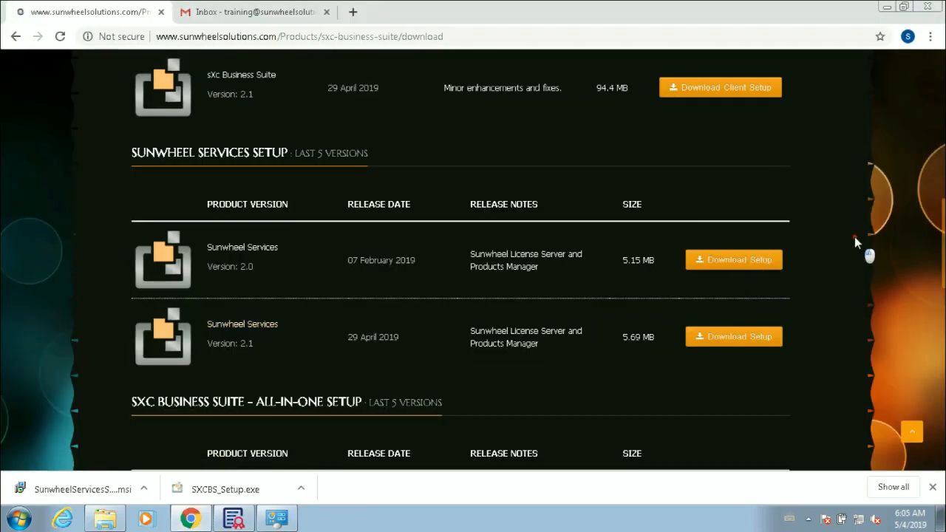
pyautogui.scroll(10, 854, 237)
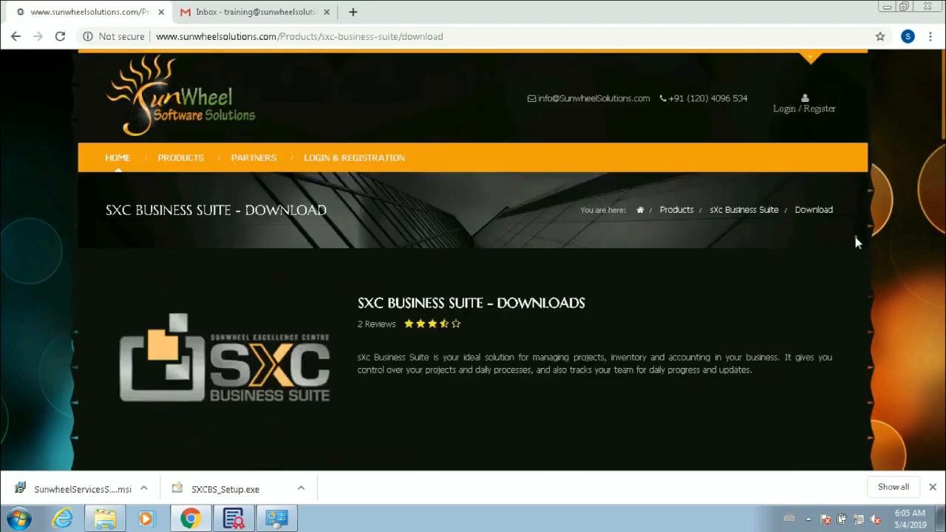
pyautogui.click(333, 158)
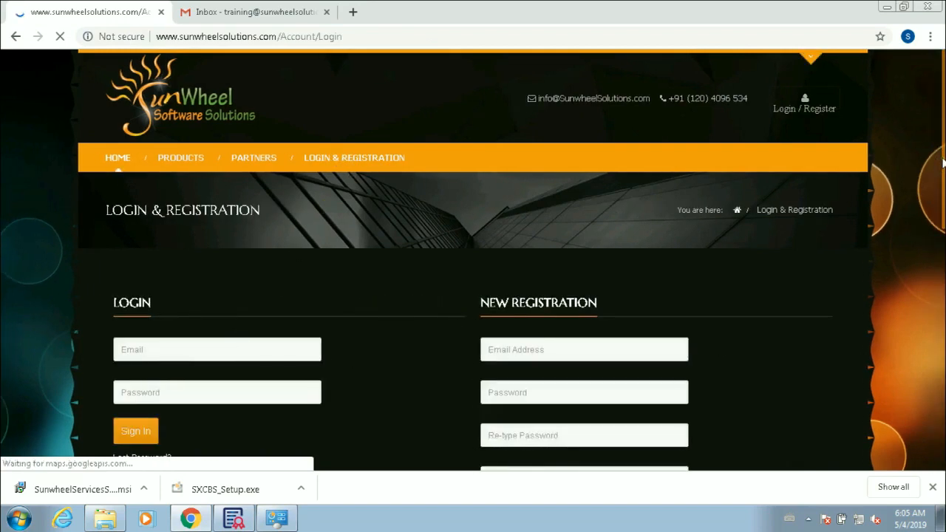
pyautogui.scroll(-3, 943, 196)
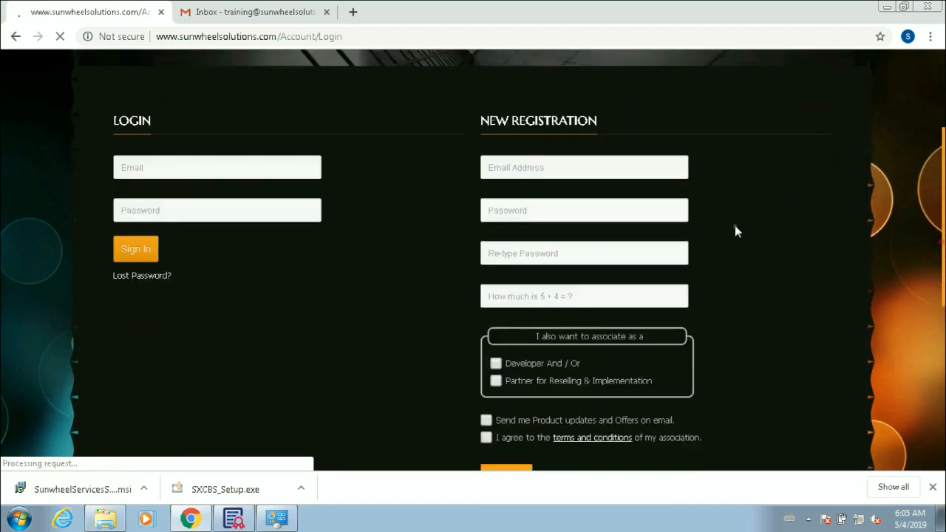
# Step: Enter the account e-mail, the password twice, and 9 as the check answer
pyautogui.click(548, 168)
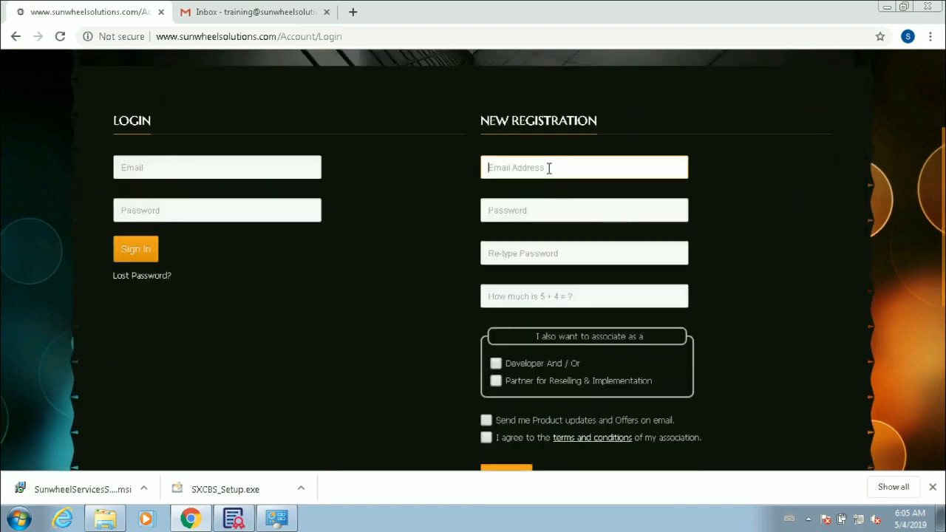
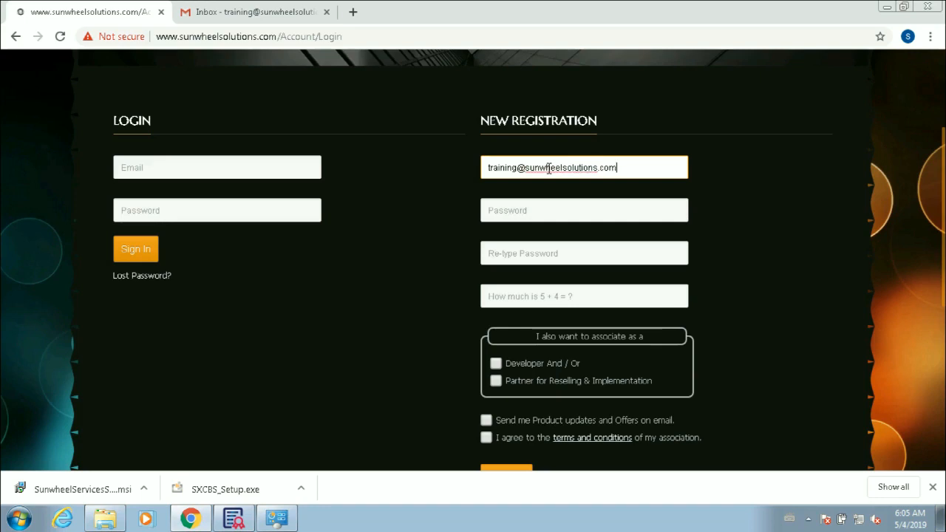
pyautogui.press('Tab')
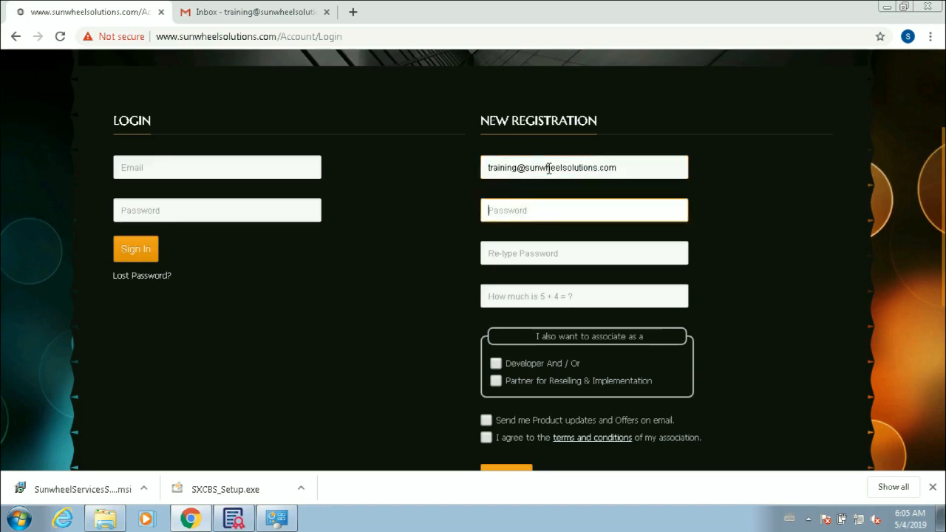
pyautogui.write('*********')
pyautogui.press('Tab')
pyautogui.write('********')
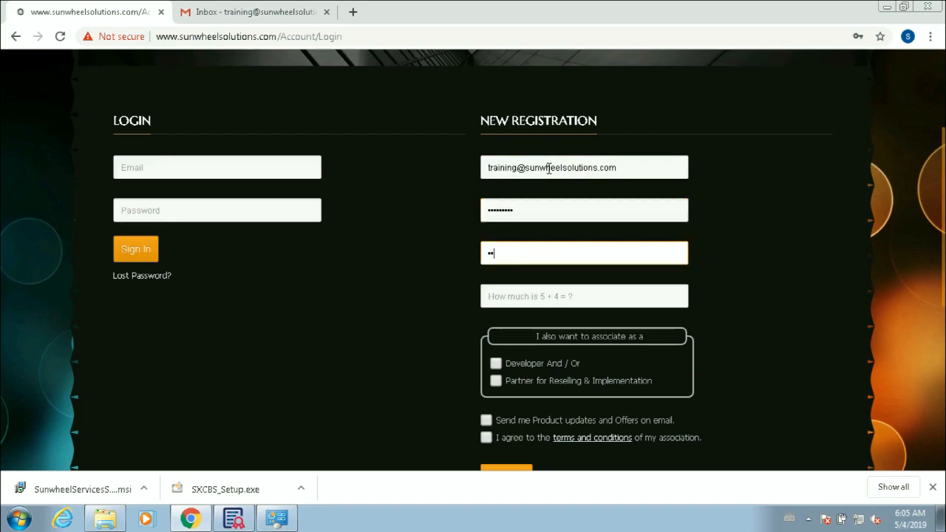
pyautogui.write('*')
pyautogui.press('Tab')
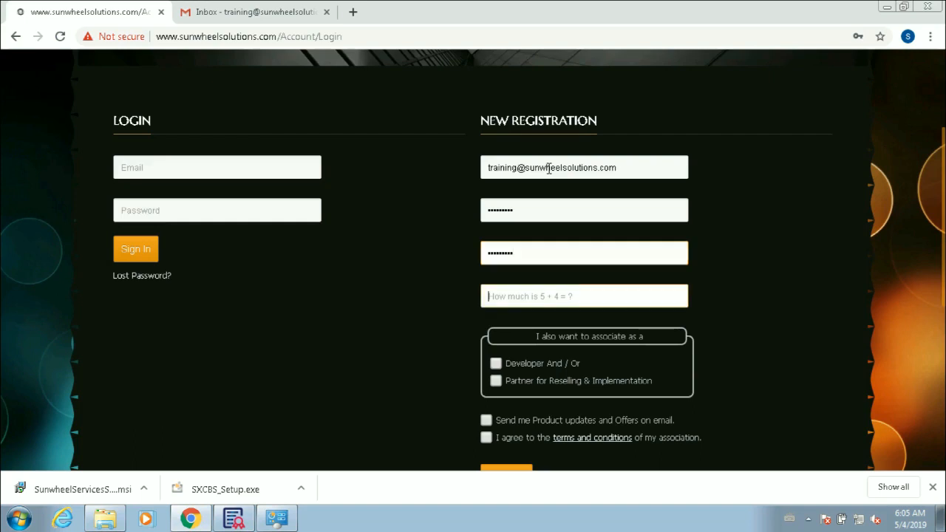
pyautogui.write('9')
# Step: Tick Developer, Partner, product-updates and terms options, then submit the registration
pyautogui.press('Tab')
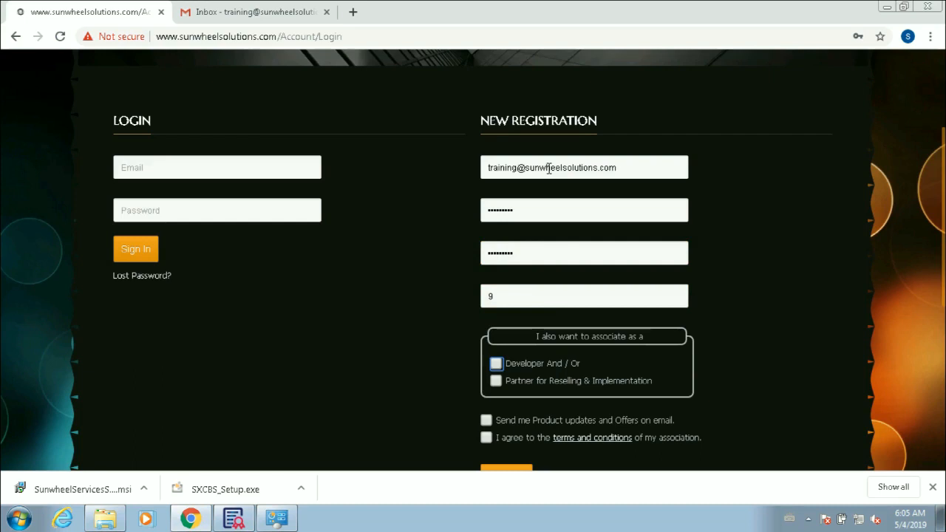
pyautogui.press('space')
pyautogui.press('Tab')
pyautogui.press('space')
pyautogui.moveTo(943, 221); pyautogui.dragTo(943, 275)
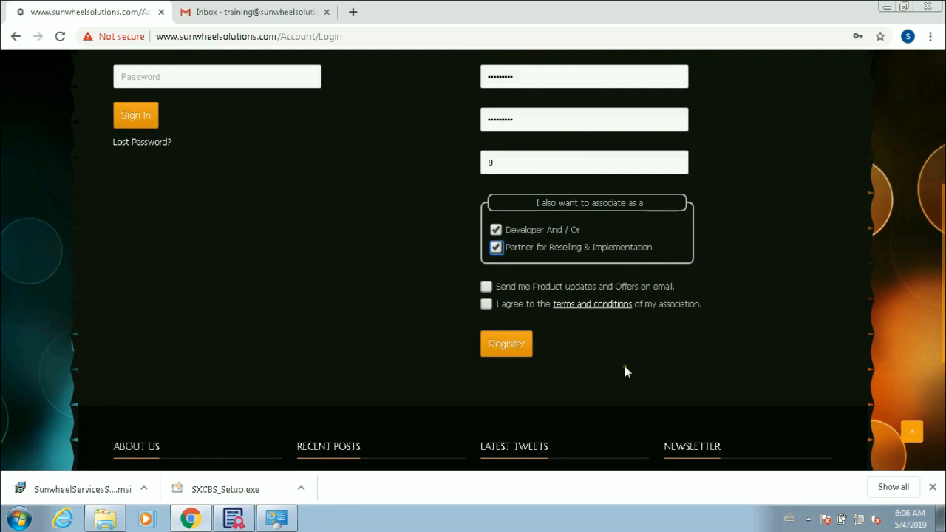
pyautogui.click(485, 288)
pyautogui.click(485, 305)
pyautogui.click(514, 346)
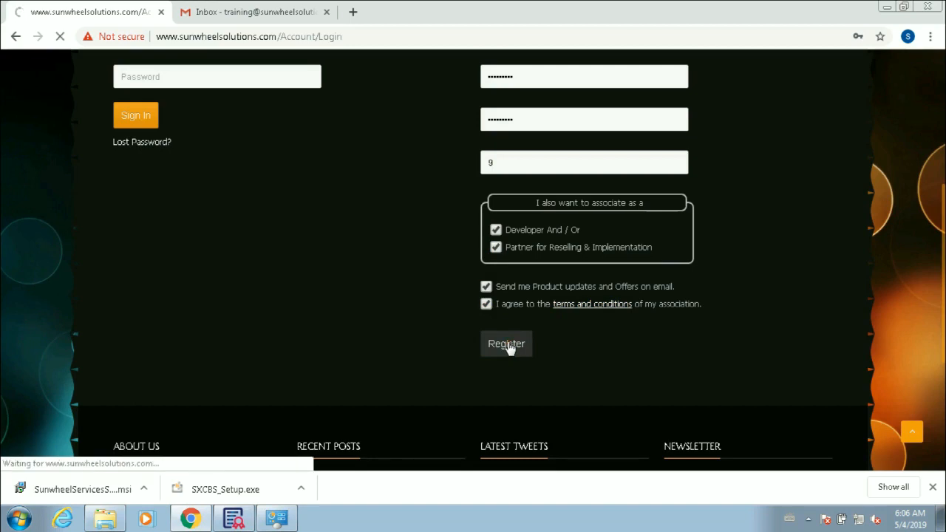
pyautogui.click(934, 490)
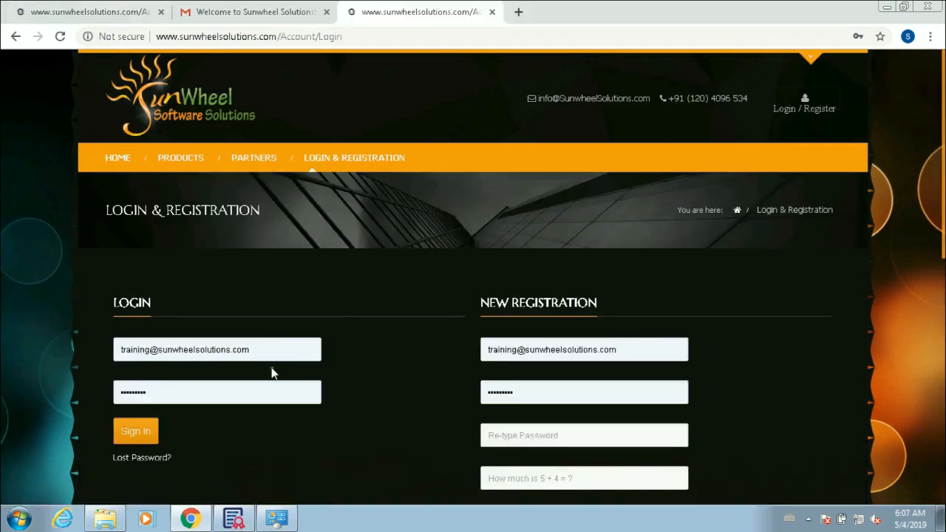
# Step: Sign in, go to Generate My Licenses, and copy the customer ID from the heading
pyautogui.click(136, 434)
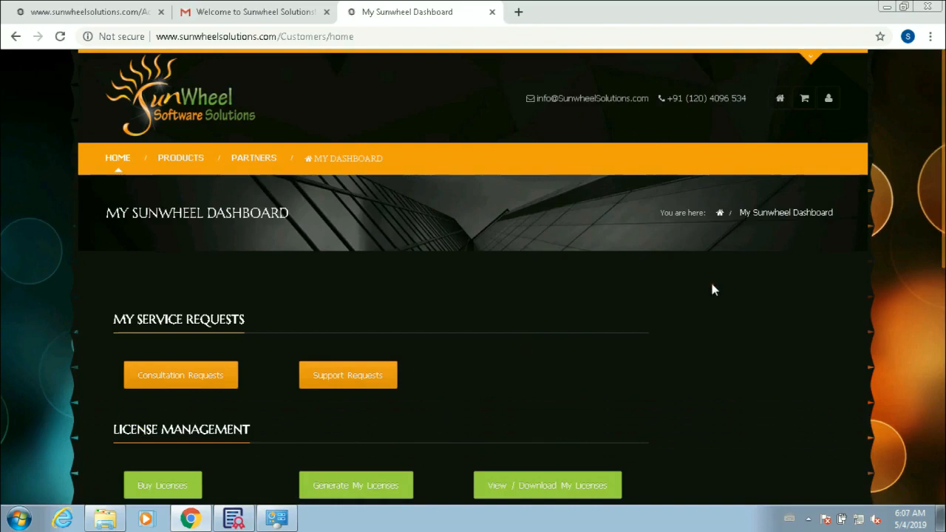
pyautogui.scroll(-2, 712, 290)
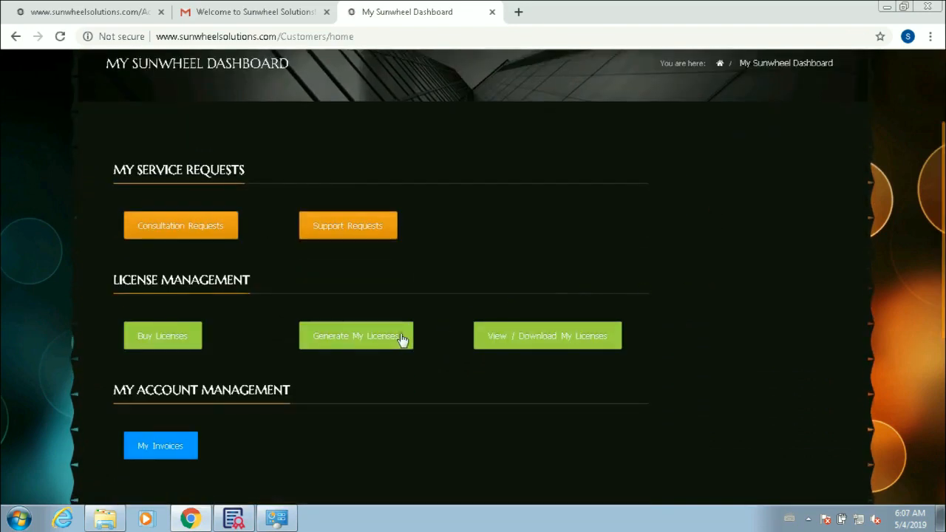
pyautogui.click(345, 340)
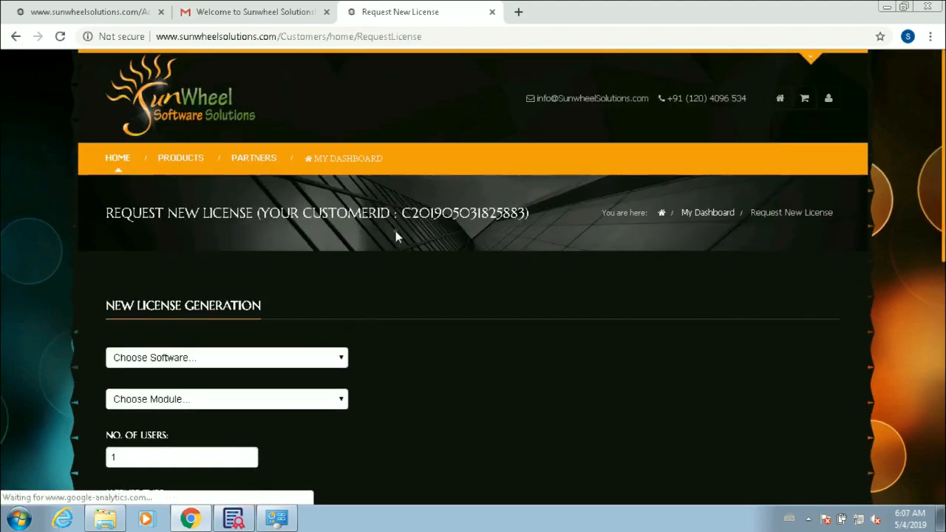
pyautogui.click(404, 214)
pyautogui.moveTo(414, 225); pyautogui.dragTo(529, 219)
pyautogui.hotkey('ctrl', 'c')
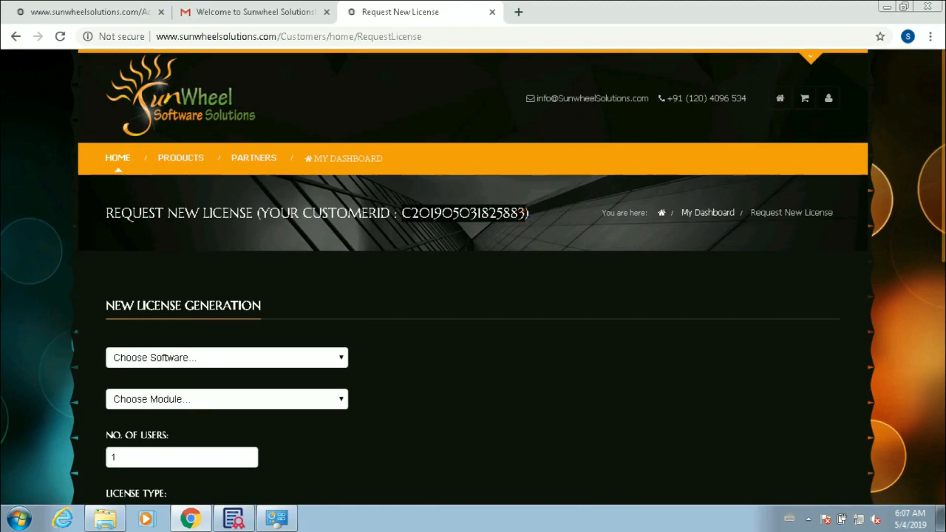
# Step: Paste the customer ID into Products Manager and apply it with license server Manu-PC
pyautogui.click(885, 13)
pyautogui.click(306, 162)
pyautogui.hotkey('ctrl', 'v')
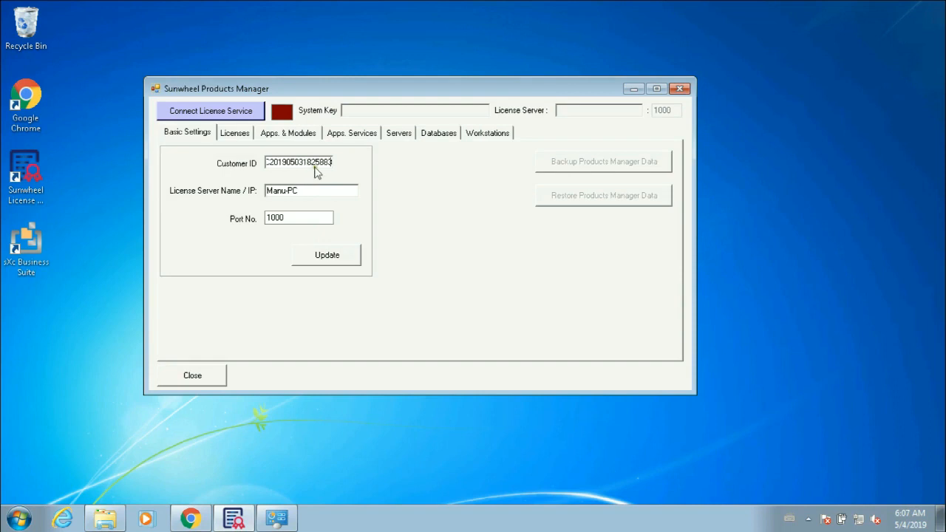
pyautogui.press('Tab')
pyautogui.click(325, 257)
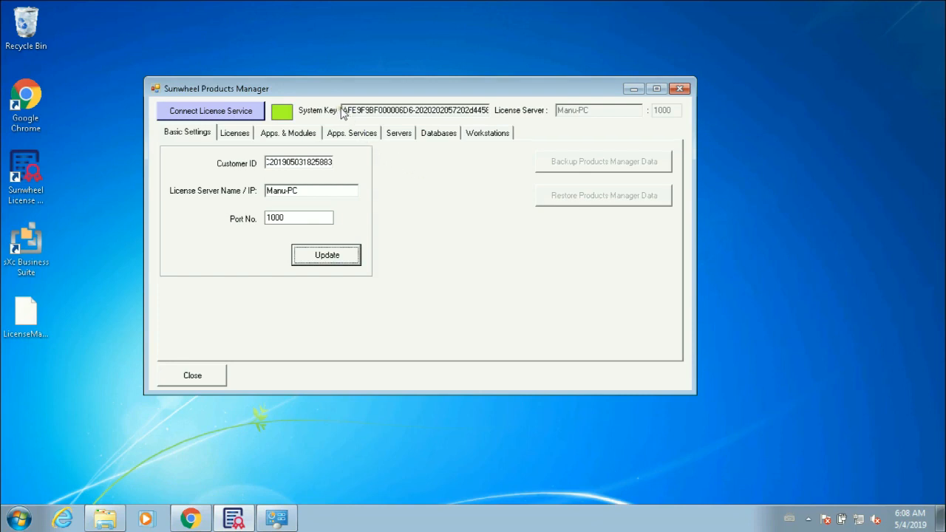
# Step: Select and copy the System Key from Basic Settings
pyautogui.moveTo(343, 111); pyautogui.dragTo(538, 100)
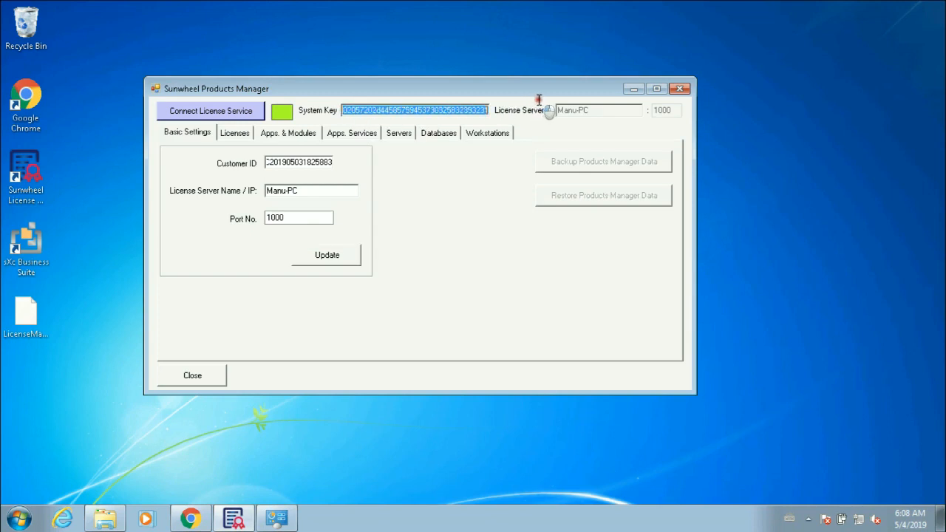
pyautogui.click(452, 112)
pyautogui.press('Home')
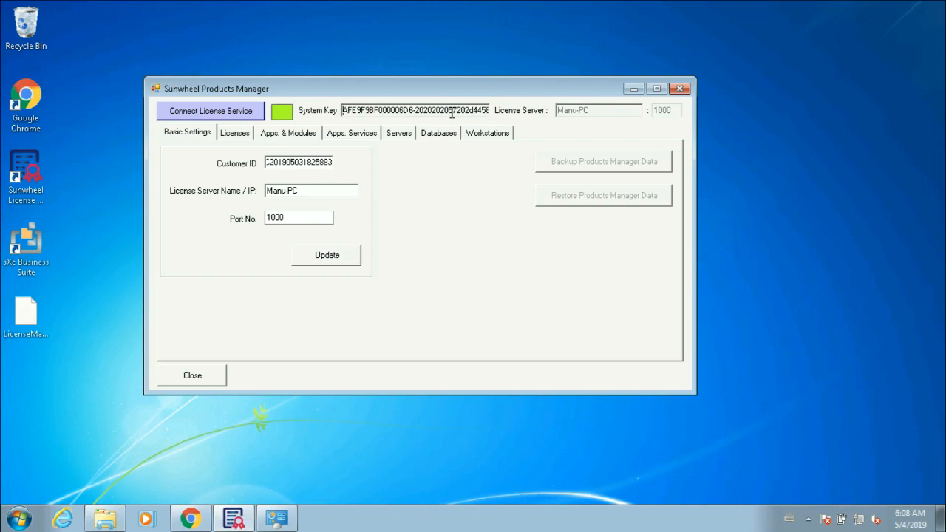
pyautogui.hotkey('shift', 'Right')
pyautogui.hotkey('shift', 'Right')
pyautogui.hotkey('shift', 'Right')
pyautogui.hotkey('shift', 'Right')
pyautogui.hotkey('shift', 'Right')
pyautogui.hotkey('shift', 'Right')
pyautogui.hotkey('shift', 'Right')
pyautogui.hotkey('shift', 'Right')
pyautogui.hotkey('shift', 'Right')
pyautogui.hotkey('shift', 'Right')
pyautogui.hotkey('shift', 'Right')
pyautogui.hotkey('shift', 'Right')
pyautogui.hotkey('shift', 'Right')
pyautogui.hotkey('shift', 'Right')
pyautogui.hotkey('shift', 'Right')
pyautogui.hotkey('shift', 'Right')
pyautogui.hotkey('shift', 'Right')
pyautogui.hotkey('shift', 'Right')
pyautogui.hotkey('shift', 'Right')
pyautogui.hotkey('shift', 'Right')
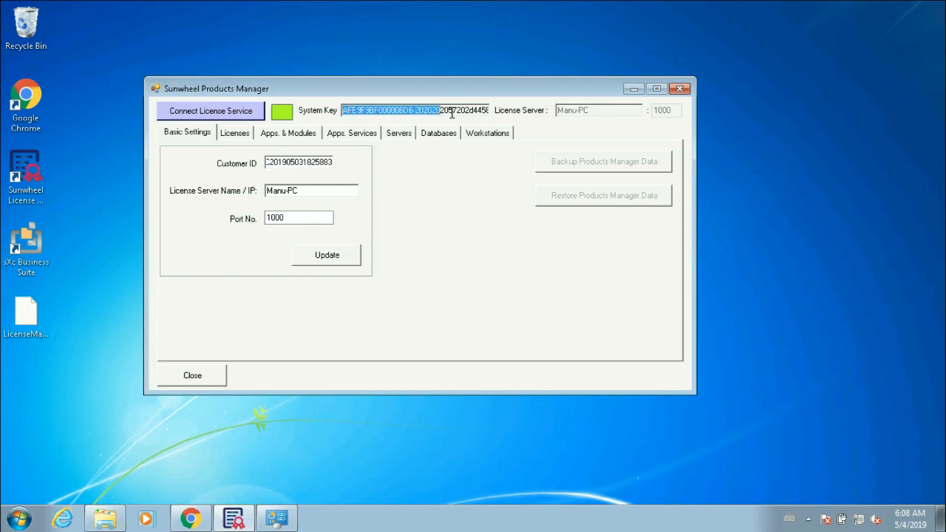
pyautogui.hotkey('shift', 'Right')
pyautogui.hotkey('shift', 'Right')
pyautogui.hotkey('shift', 'Right')
pyautogui.hotkey('shift', 'Right')
pyautogui.hotkey('shift', 'Right')
pyautogui.hotkey('shift', 'Right')
pyautogui.hotkey('shift', 'Right')
pyautogui.hotkey('shift', 'Right')
pyautogui.hotkey('shift', 'Right')
pyautogui.hotkey('shift', 'Right')
pyautogui.hotkey('shift', 'Right')
pyautogui.hotkey('shift', 'Right')
pyautogui.hotkey('shift', 'Right')
pyautogui.hotkey('shift', 'Right')
pyautogui.hotkey('shift', 'Right')
pyautogui.hotkey('shift', 'Right')
pyautogui.hotkey('shift', 'Right')
pyautogui.hotkey('shift', 'Right')
pyautogui.hotkey('shift', 'Right')
pyautogui.hotkey('shift', 'Right')
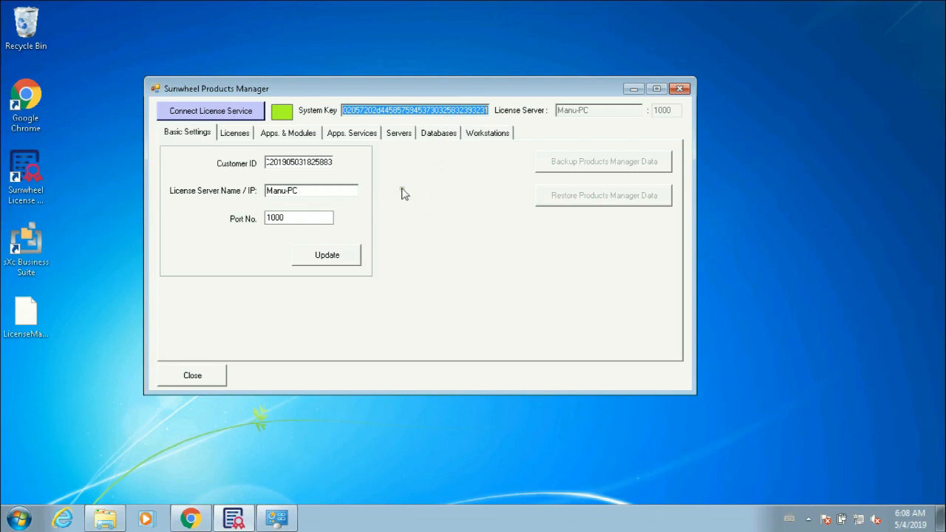
# Step: Refresh the Licenses tab, which shows 0 applied SXCBS licenses
pyautogui.click(238, 134)
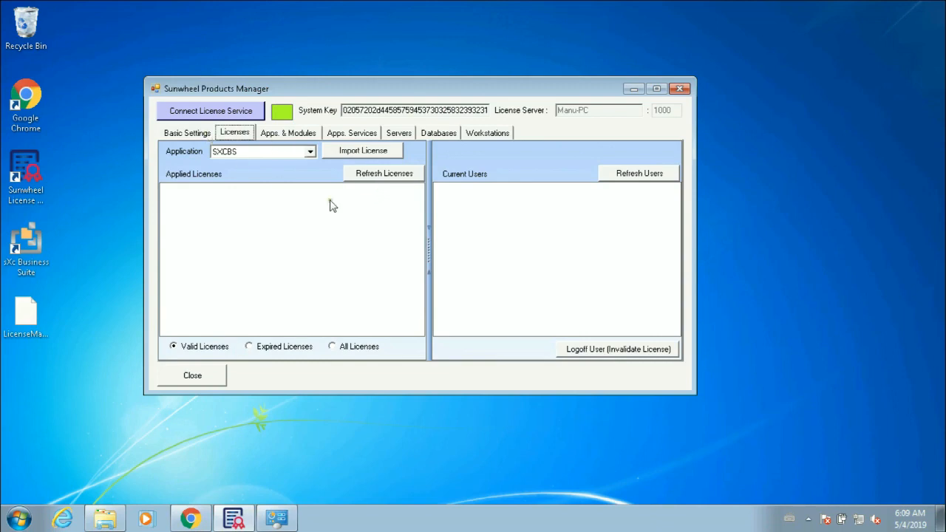
pyautogui.click(379, 172)
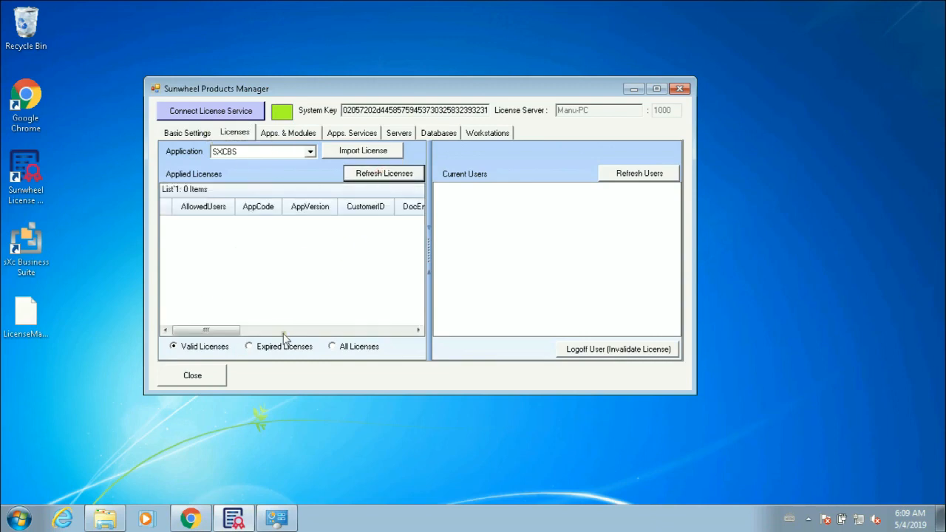
pyautogui.click(284, 329)
pyautogui.click(235, 330)
# Step: Choose sXc Business Suite, the Sales Management module, and 5 users on the license form
pyautogui.click(191, 518)
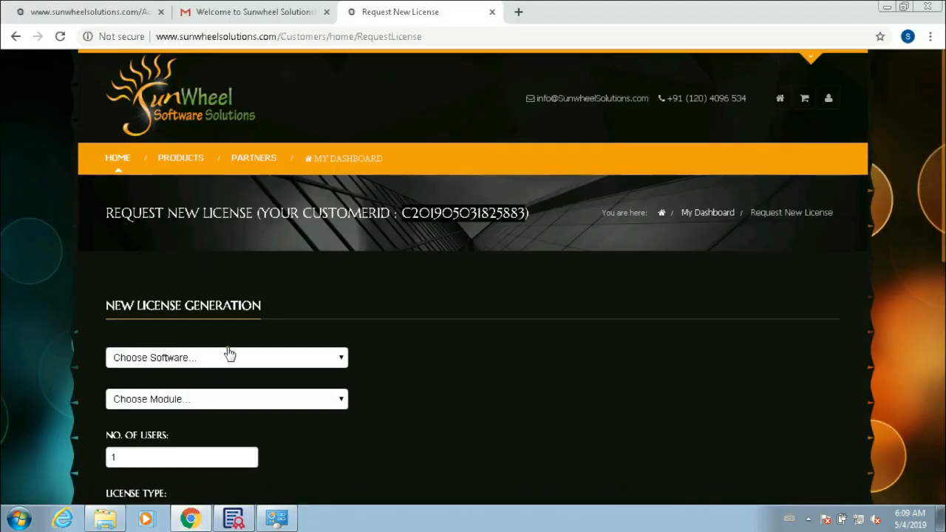
pyautogui.click(343, 361)
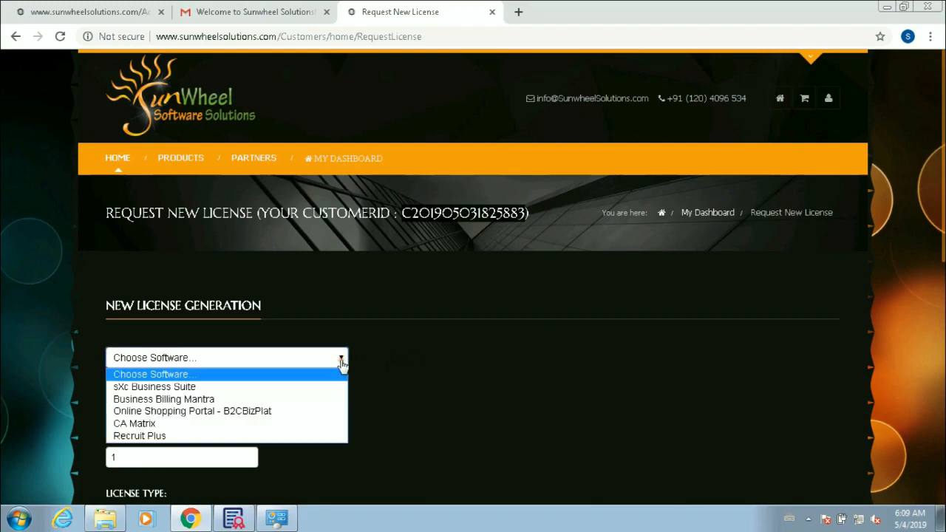
pyautogui.click(229, 387)
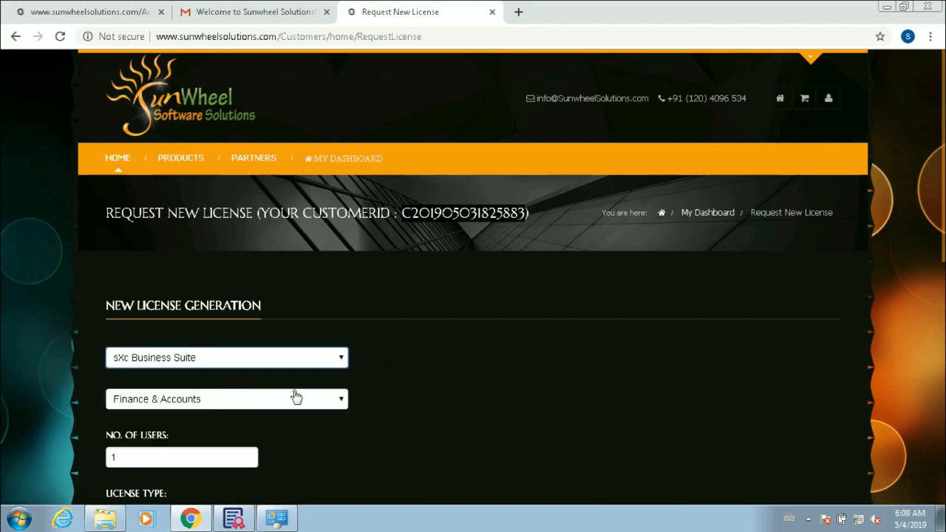
pyautogui.click(343, 399)
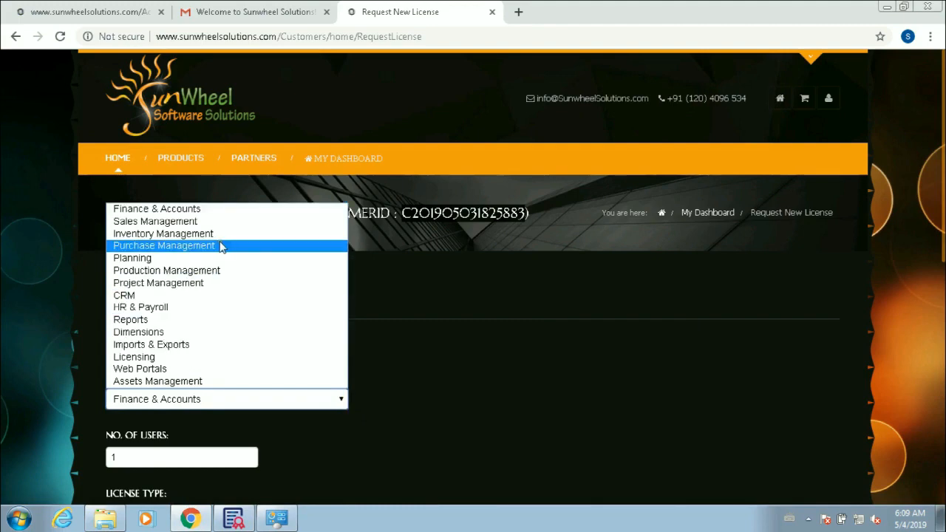
pyautogui.click(195, 222)
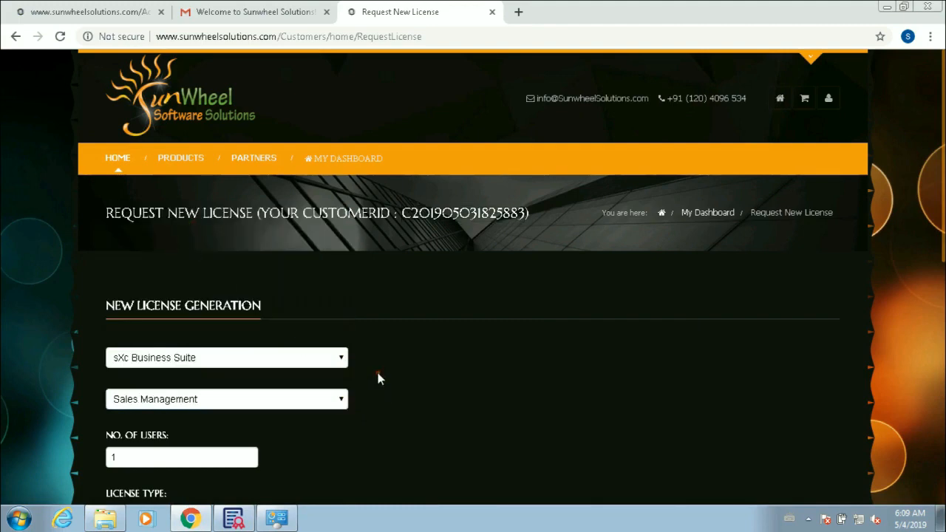
pyautogui.scroll(-3, 378, 378)
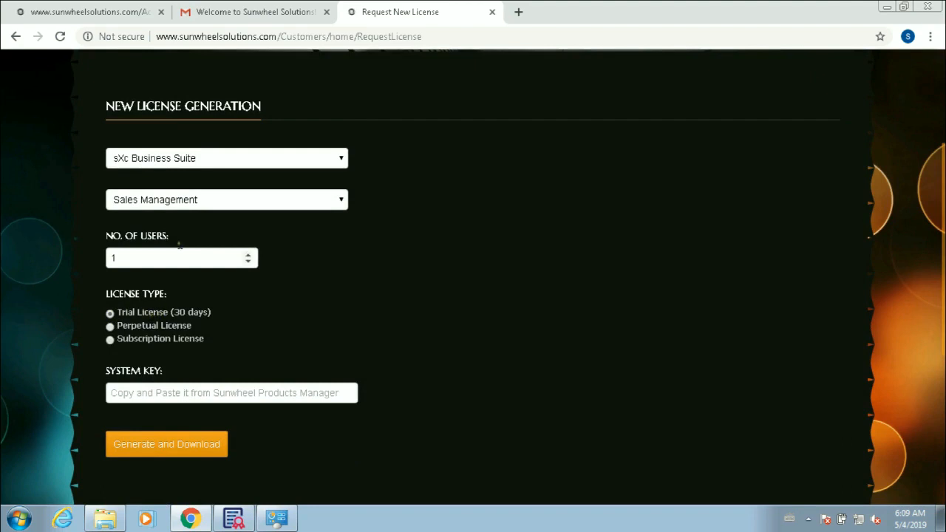
pyautogui.click(141, 254)
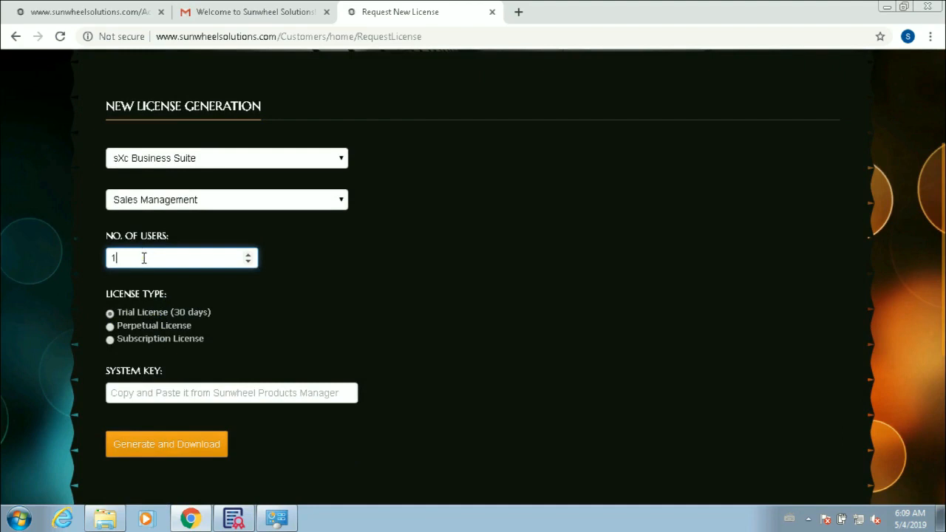
pyautogui.press('BackSpace')
pyautogui.write('5')
pyautogui.press('Tab')
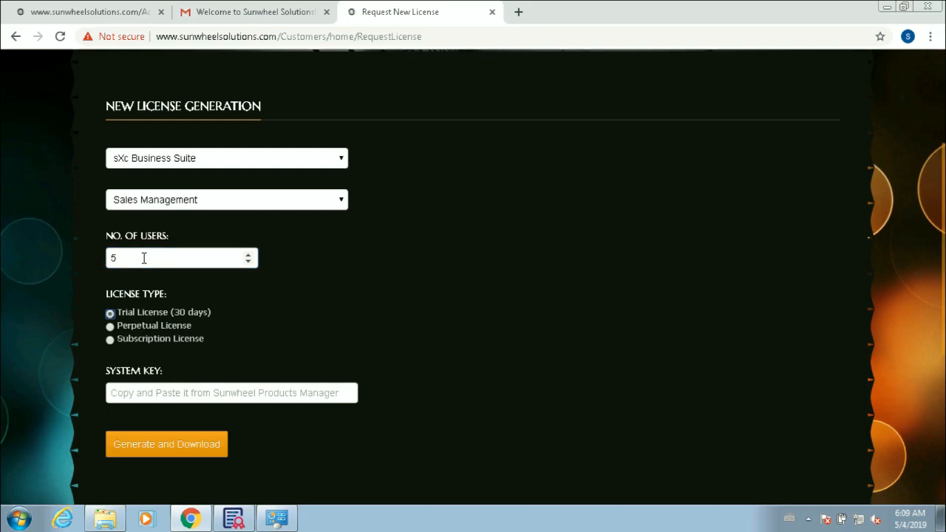
# Step: Paste the system key and generate the trial license file for download
pyautogui.click(164, 398)
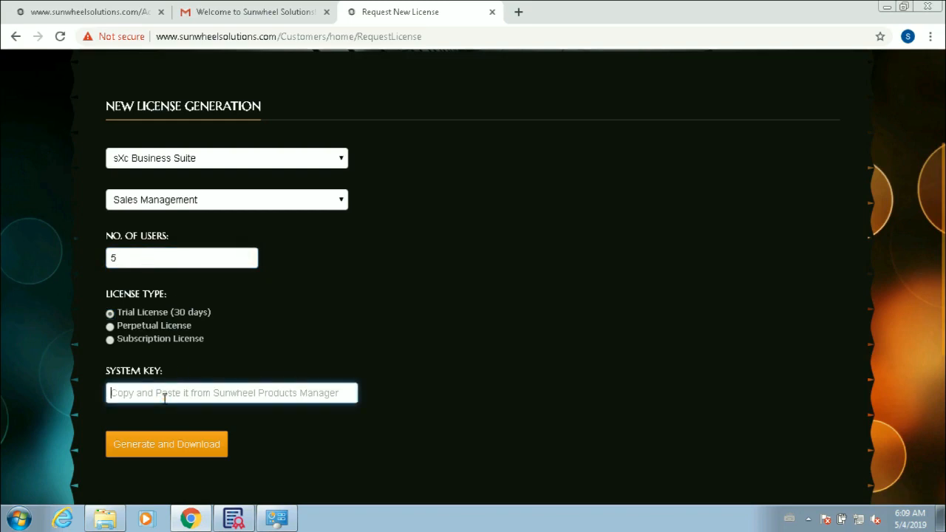
pyautogui.hotkey('ctrl', 'v')
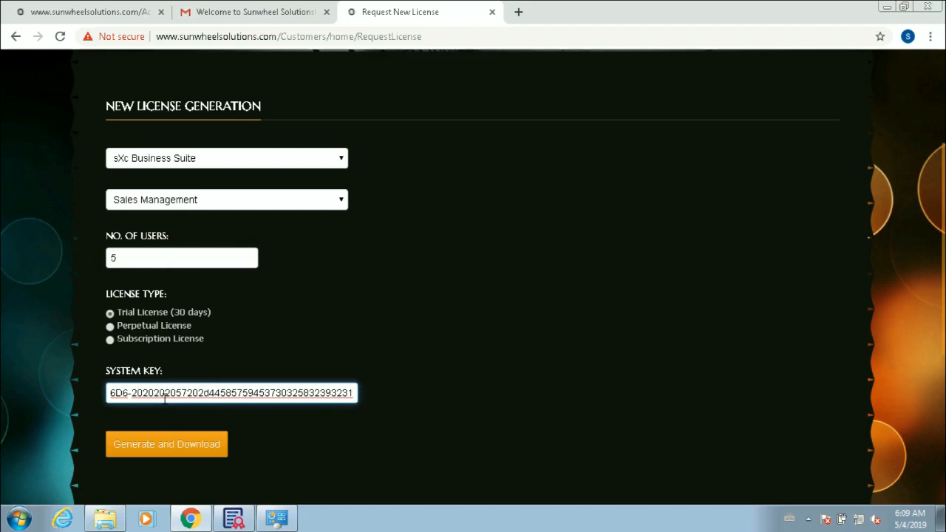
pyautogui.press('Home')
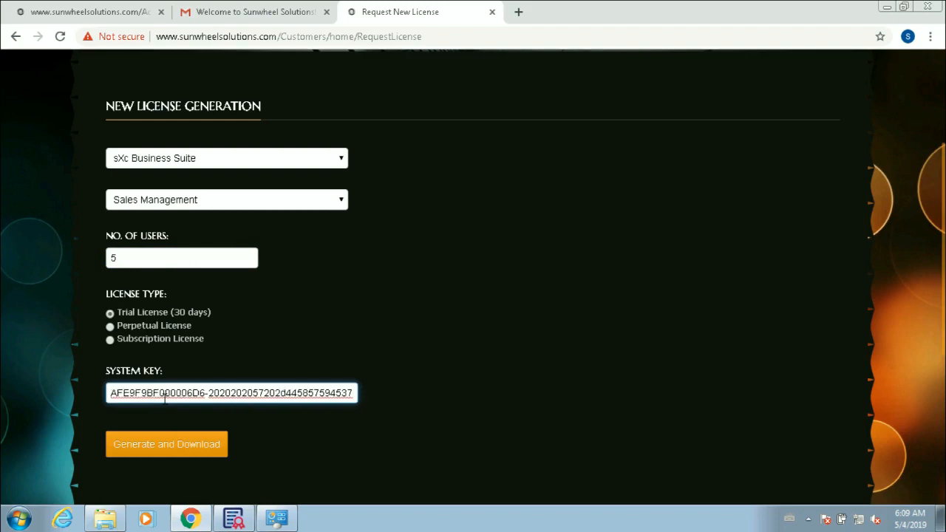
pyautogui.press('End')
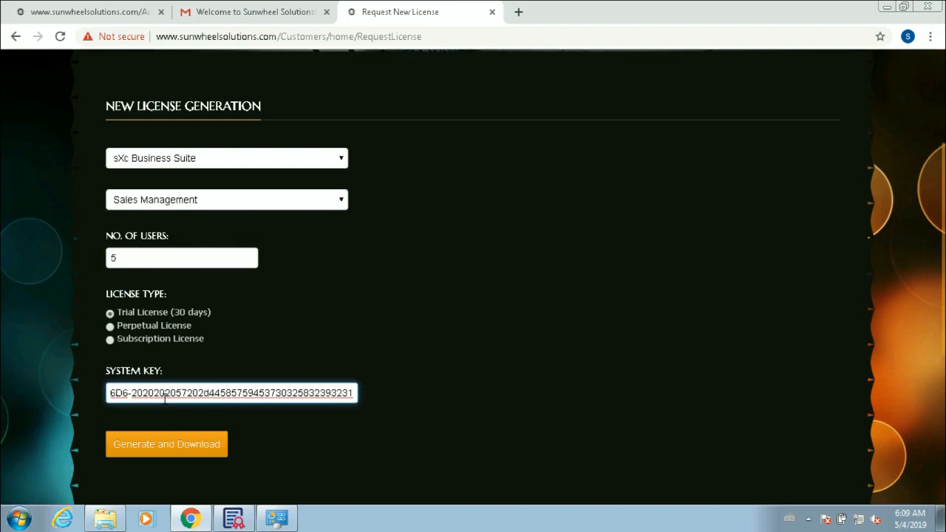
pyautogui.press('Home')
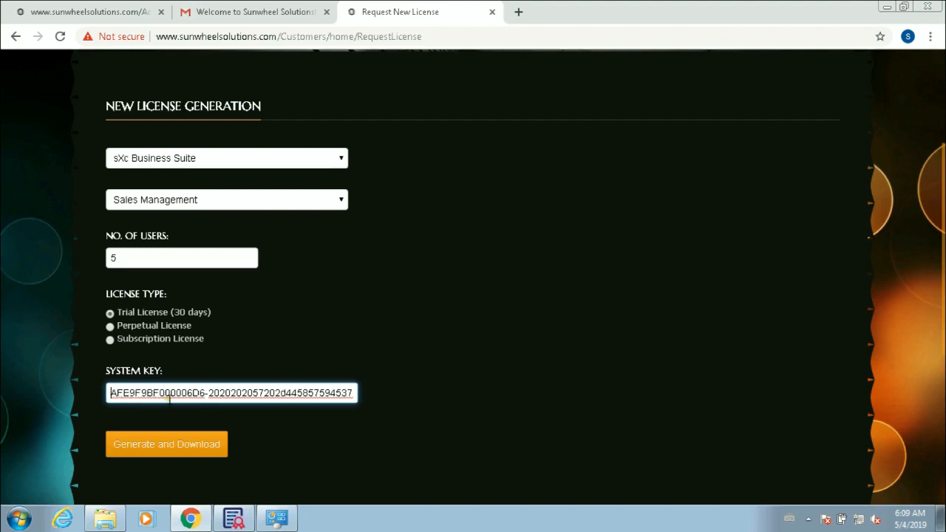
pyautogui.click(171, 446)
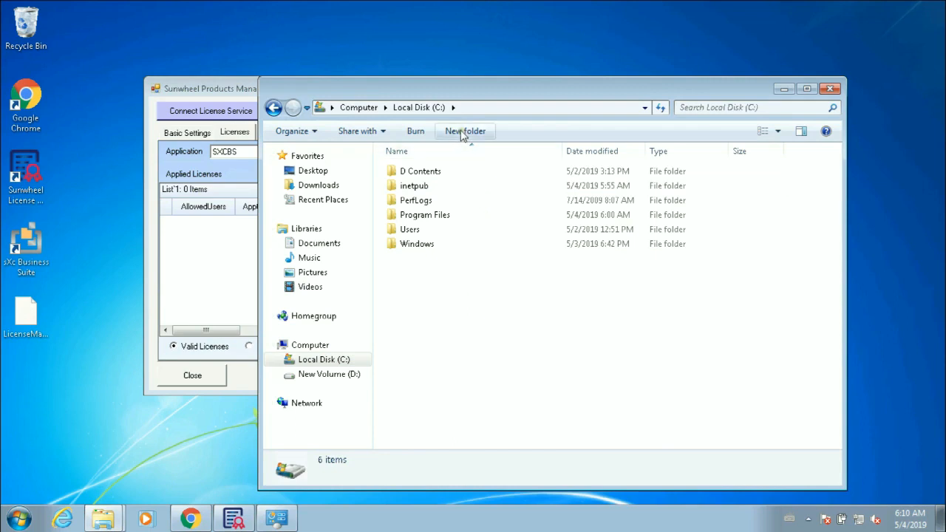
# Step: Create a folder named SunwheelLicensesImported on Local Disk (C:)
pyautogui.click(464, 131)
pyautogui.write('S')
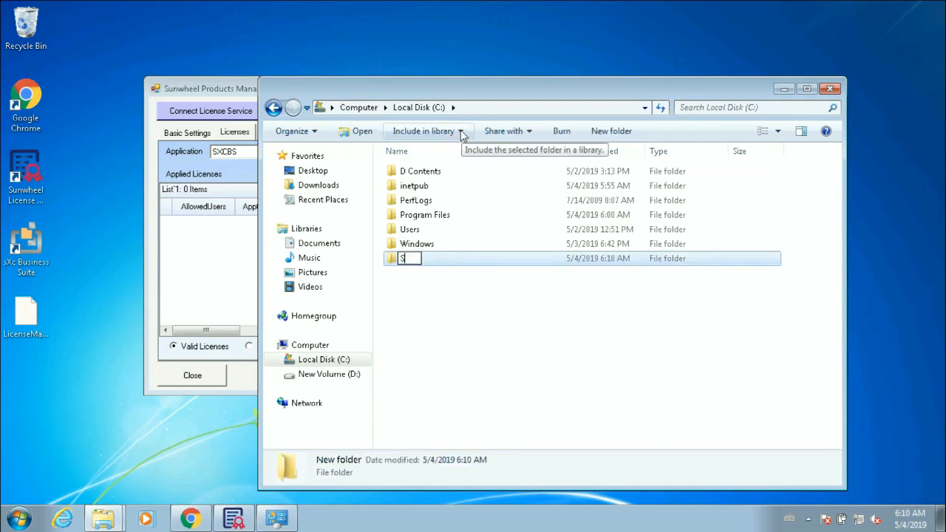
pyautogui.write('unwheel')
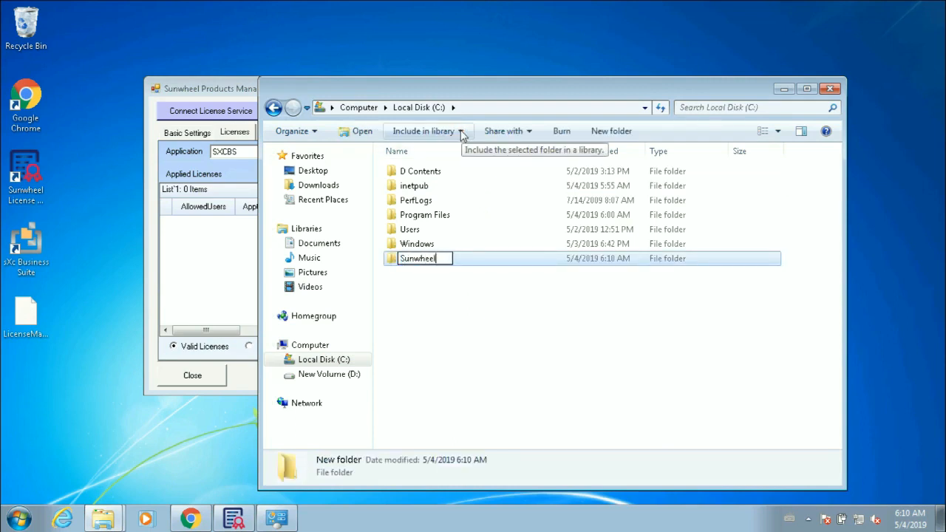
pyautogui.write('LicensesImpr')
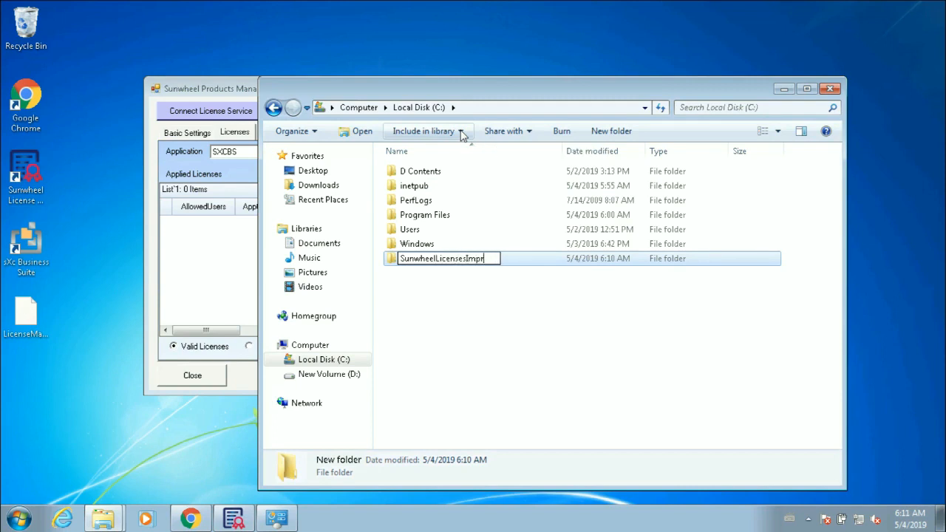
pyautogui.press('BackSpace')
pyautogui.write('orted')
pyautogui.press('Return')
pyautogui.hotkey('alt', 'Tab')
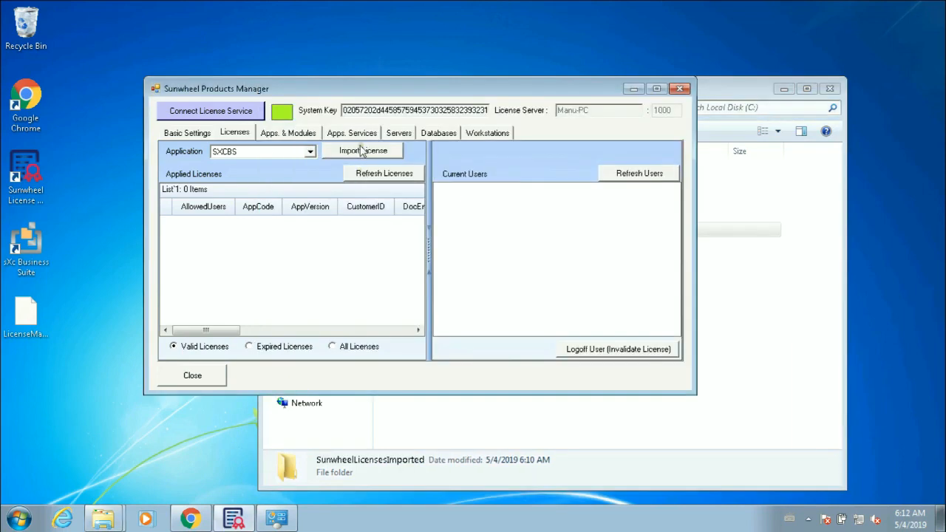
# Step: Import the downloaded .lic file from Downloads, then refresh the empty Servers list
pyautogui.click(361, 150)
pyautogui.doubleClick(342, 194)
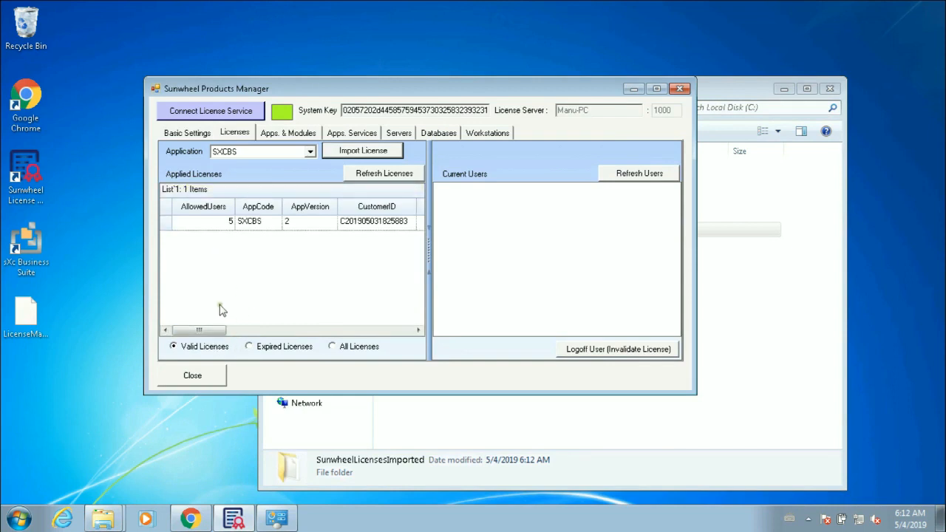
pyautogui.click(241, 331)
pyautogui.moveTo(241, 333); pyautogui.dragTo(416, 325)
pyautogui.click(399, 132)
pyautogui.click(467, 155)
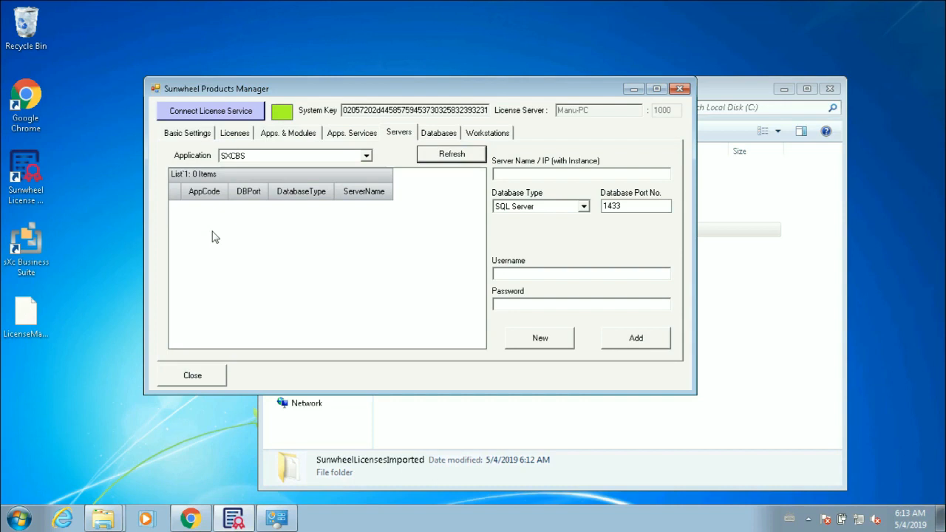
# Step: Add server Manu-PC (SQL Server, port 1433) with login sa and its password
pyautogui.click(536, 170)
pyautogui.write('Manu-PC')
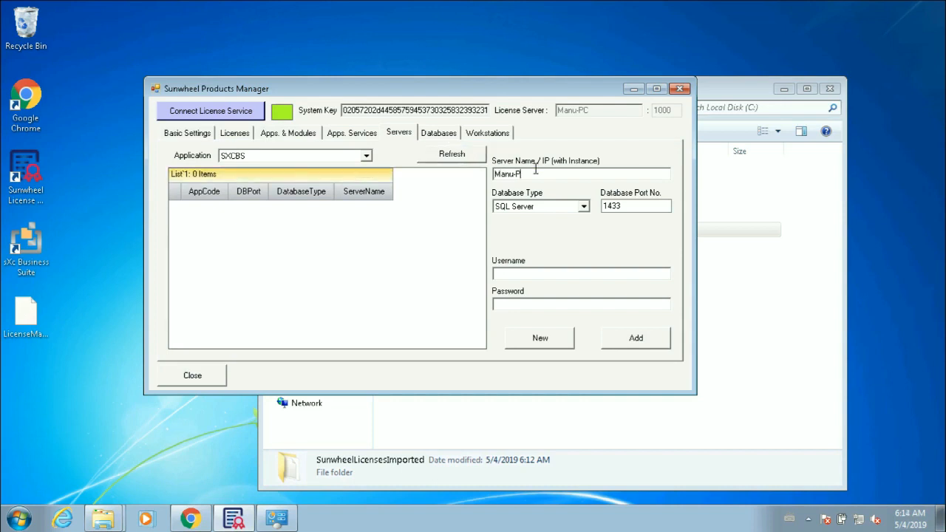
pyautogui.press('Tab')
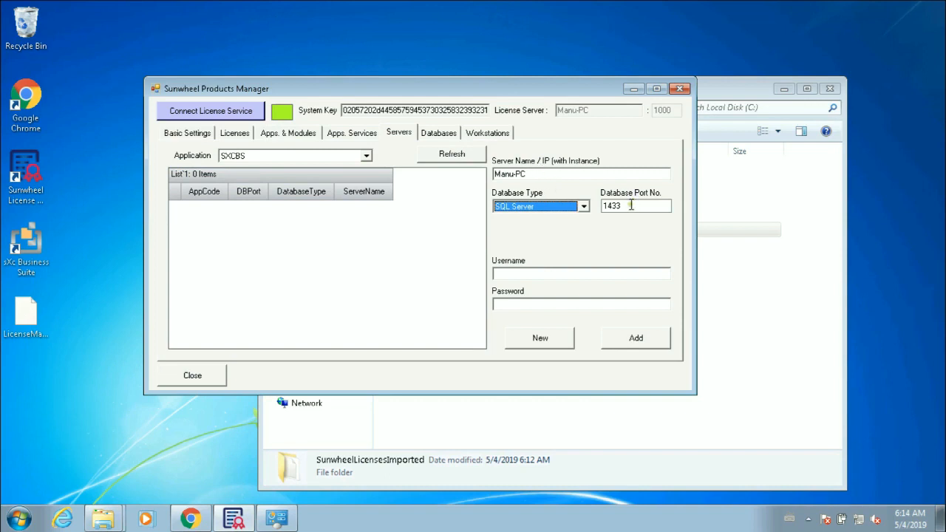
pyautogui.click(584, 274)
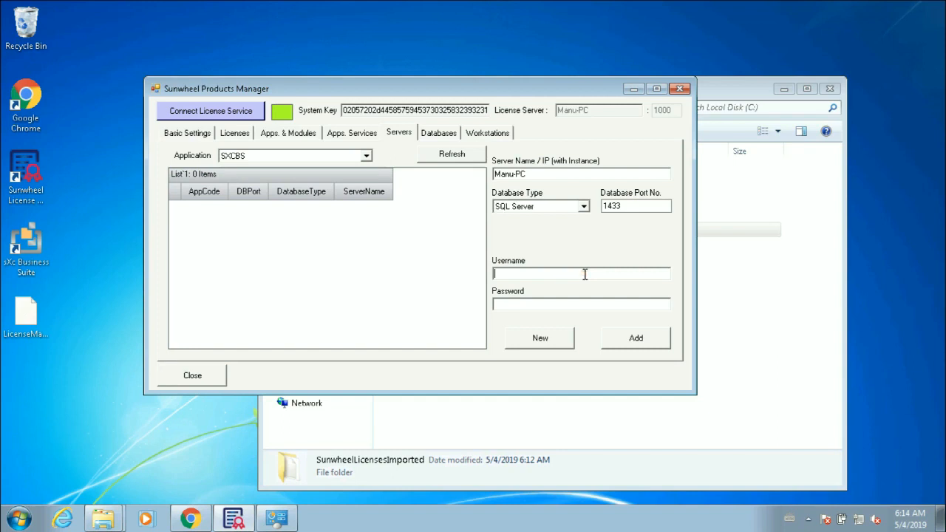
pyautogui.write('sa')
pyautogui.press('Tab')
pyautogui.write('*******')
pyautogui.press('Tab')
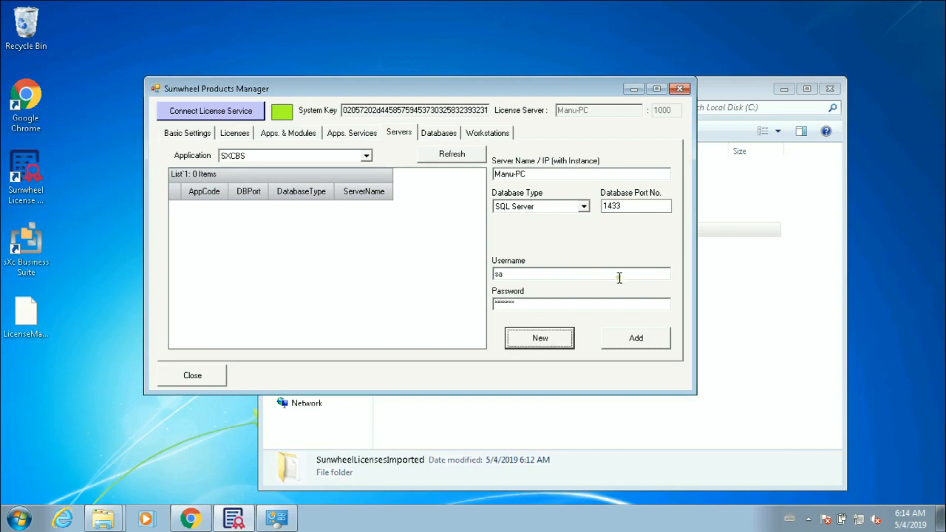
pyautogui.click(638, 338)
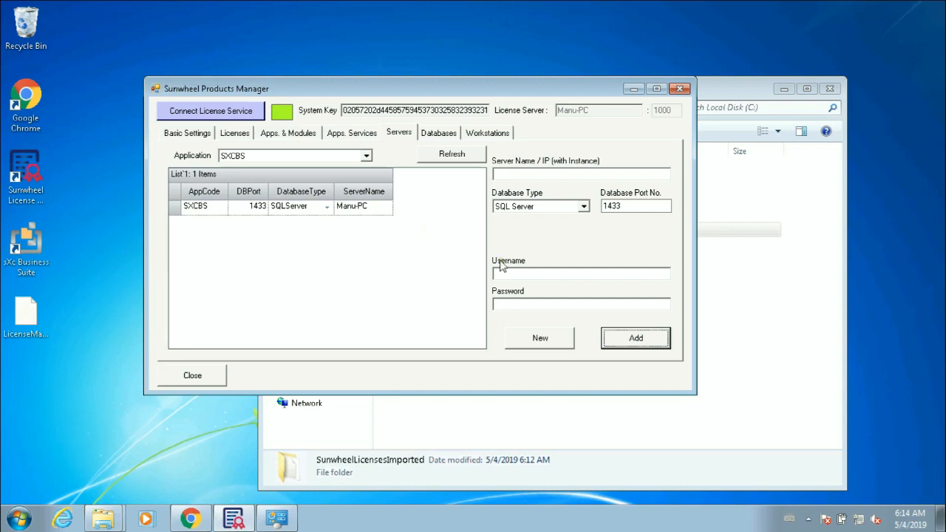
pyautogui.click(436, 137)
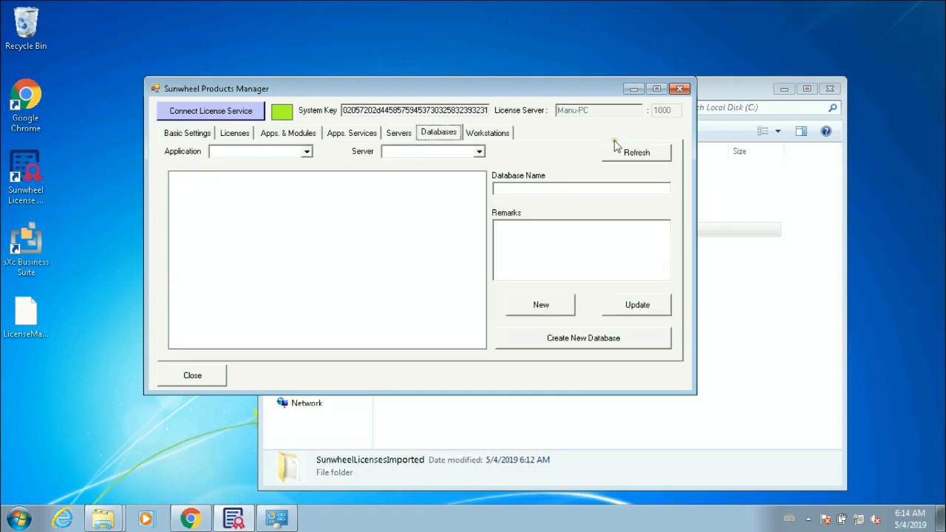
# Step: Refresh the SXCBS database list for Manu-PC, which is empty, and open Create New Database
pyautogui.click(628, 156)
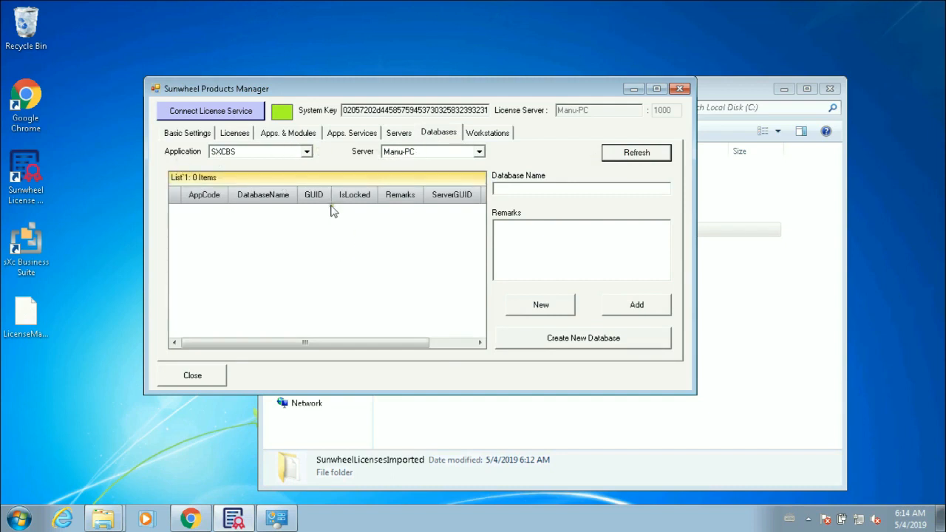
pyautogui.moveTo(268, 347); pyautogui.dragTo(216, 341)
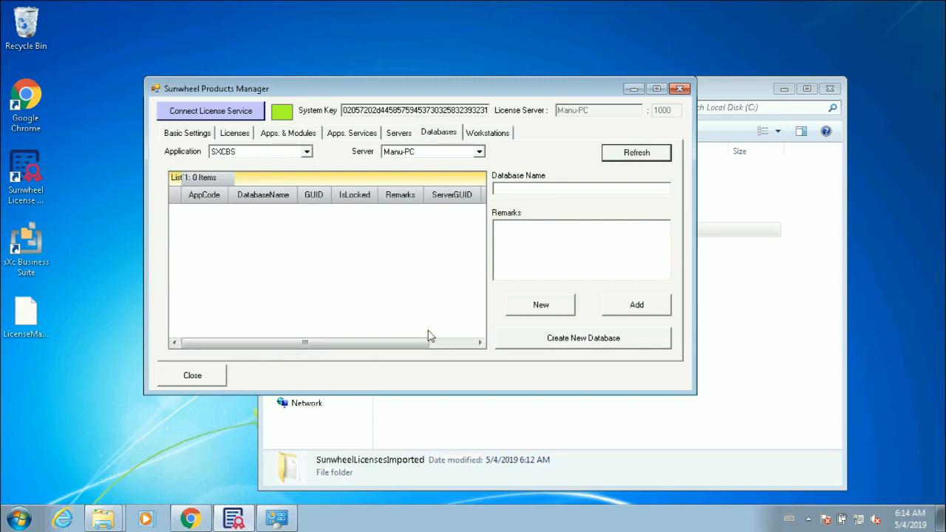
pyautogui.click(563, 340)
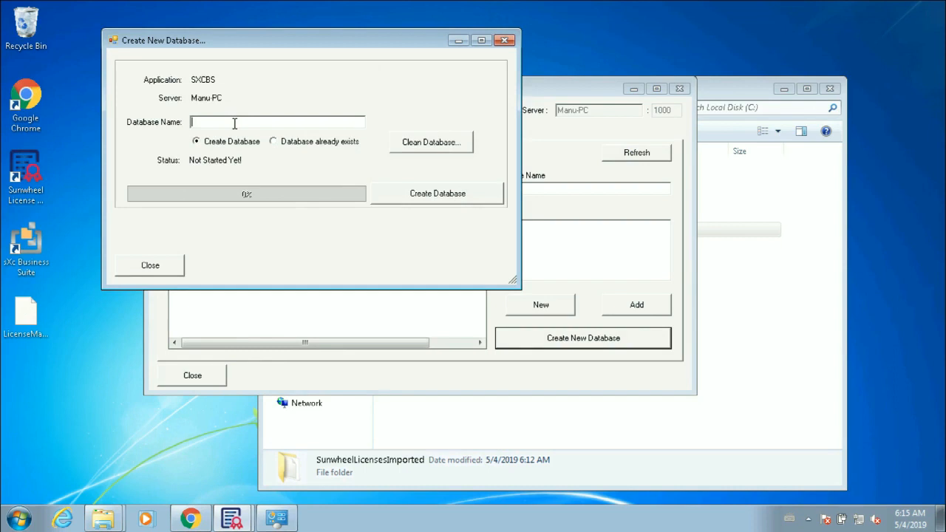
# Step: Name the new database SXCBS-Training1 and launch its creation
pyautogui.write('SXCBS-Training1')
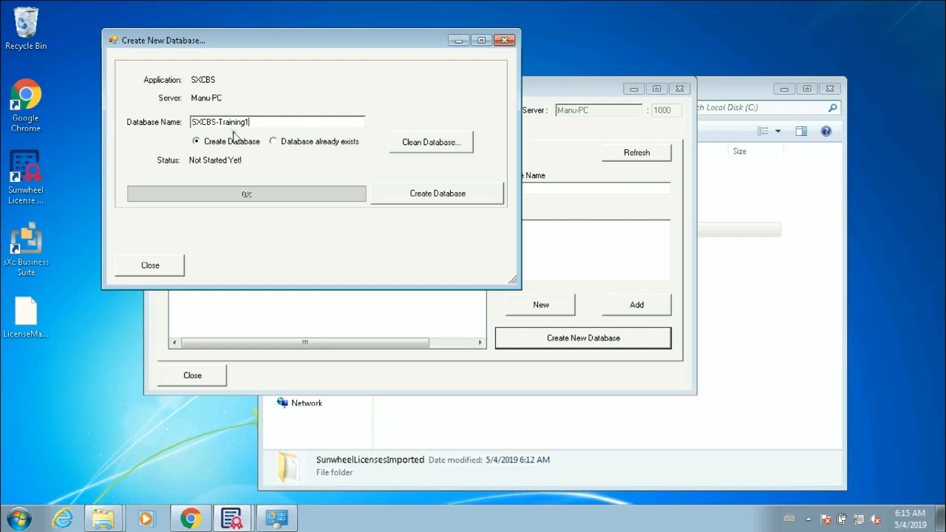
pyautogui.click(419, 190)
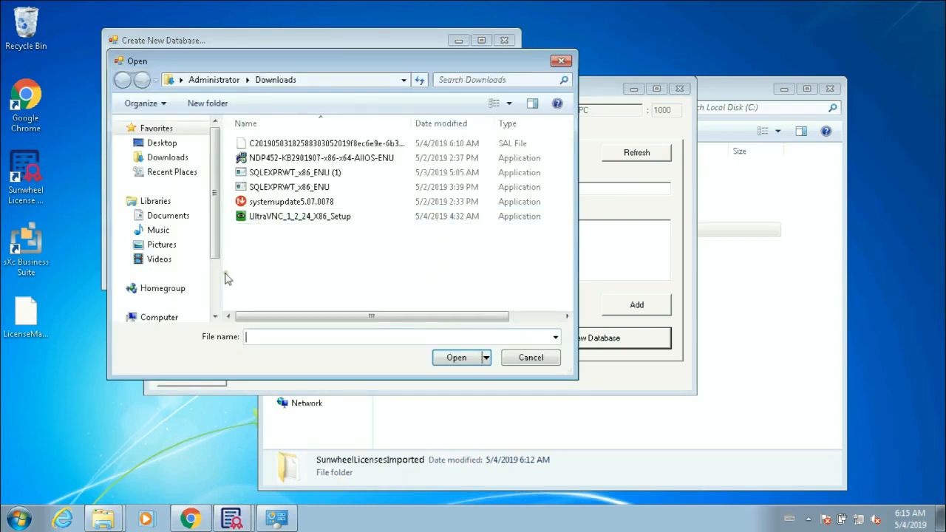
# Step: Open ND.DAT from C:\Program Files\Sunwheel License Service\Sunwheel License Manager to start building the database
pyautogui.scroll(-2, 217, 266)
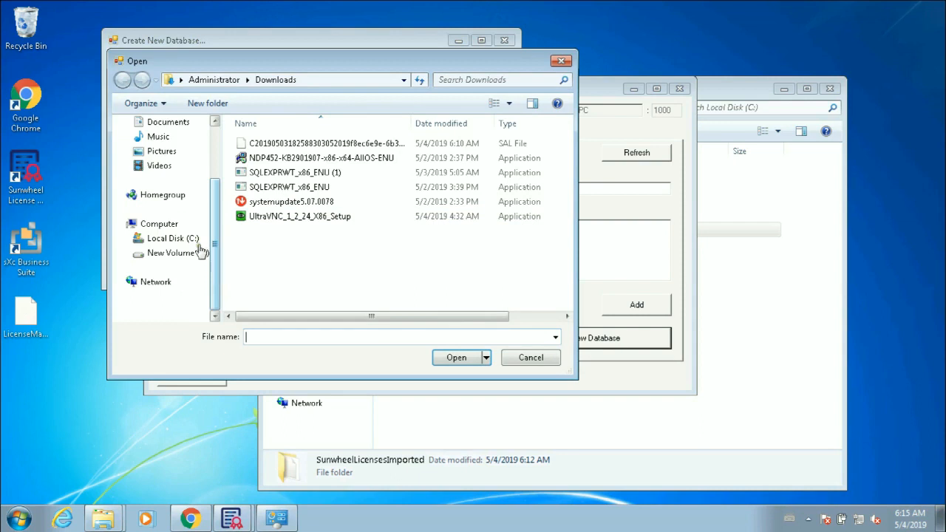
pyautogui.click(174, 239)
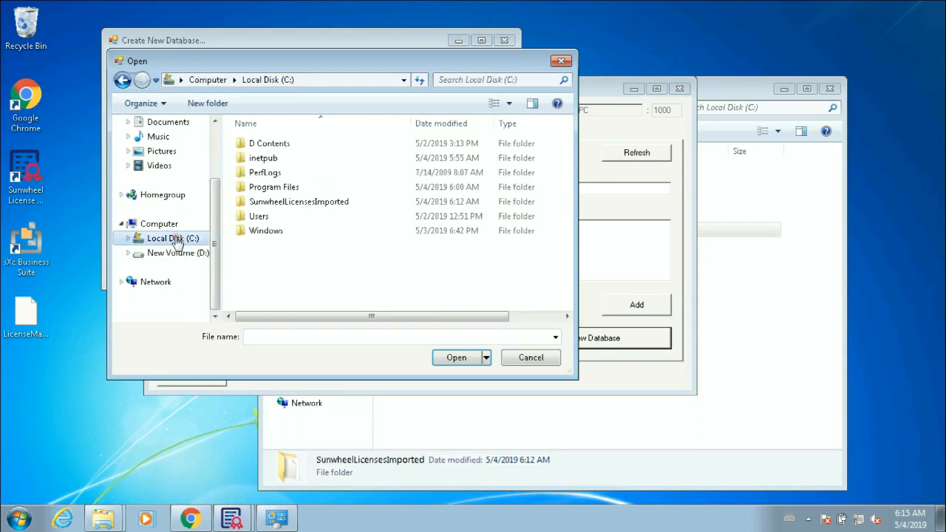
pyautogui.doubleClick(275, 189)
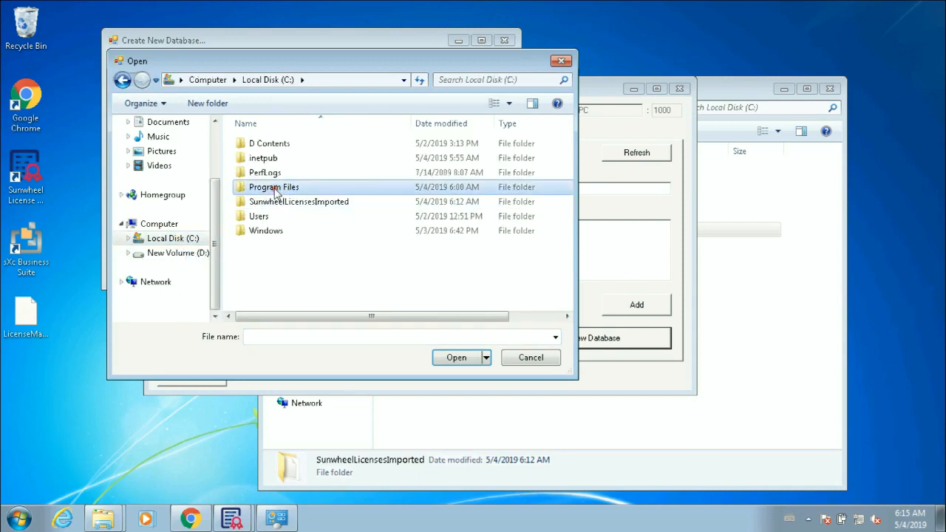
pyautogui.scroll(-5, 295, 219)
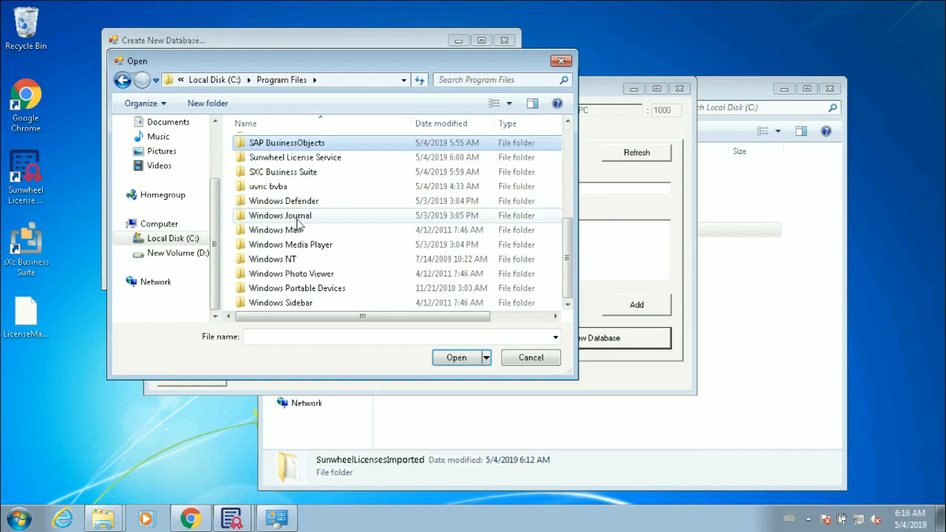
pyautogui.click(290, 163)
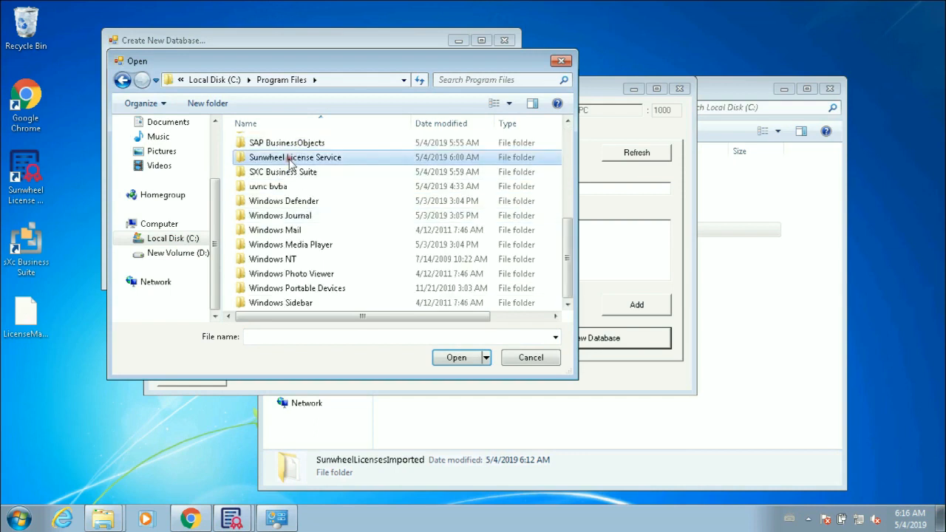
pyautogui.doubleClick(292, 162)
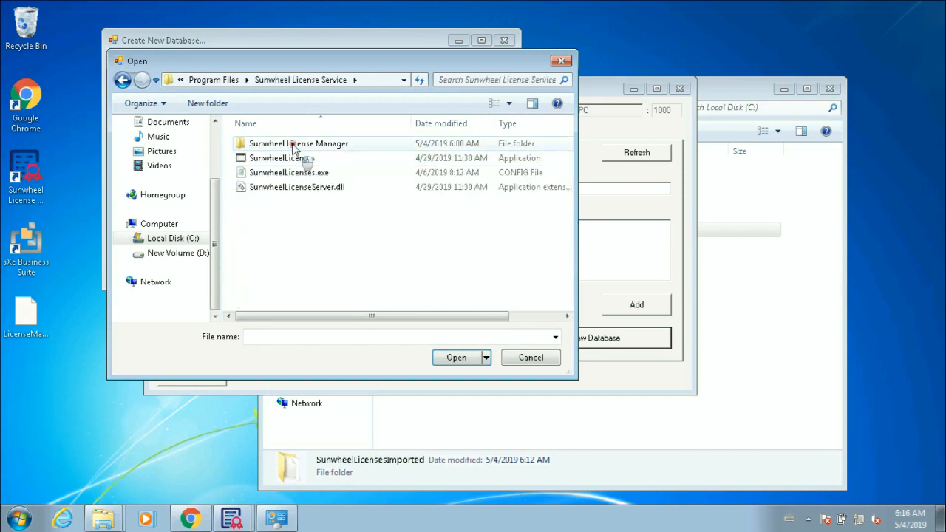
pyautogui.click(295, 146)
pyautogui.doubleClick(294, 146)
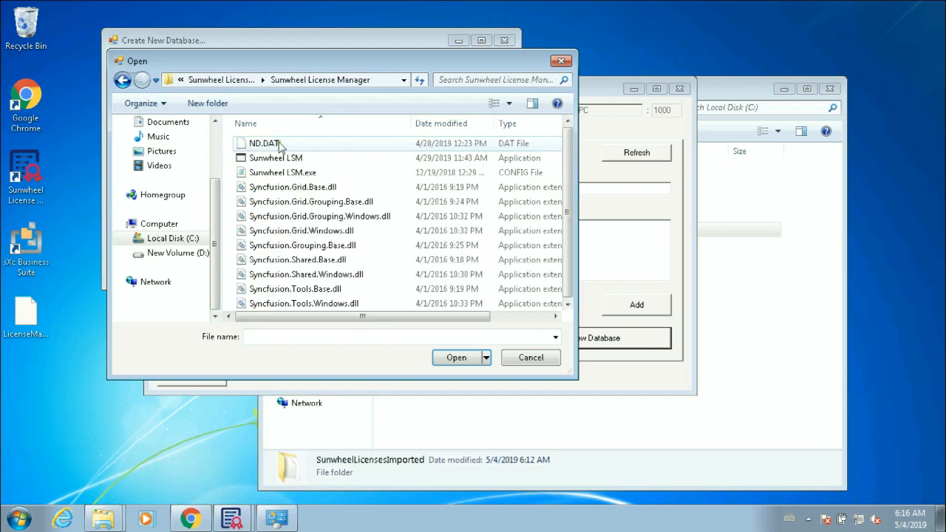
pyautogui.click(279, 144)
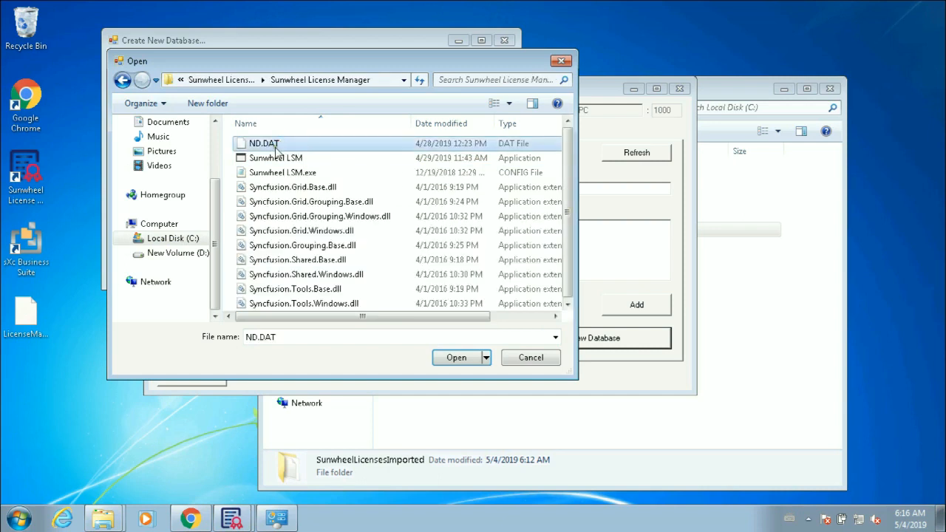
pyautogui.click(447, 360)
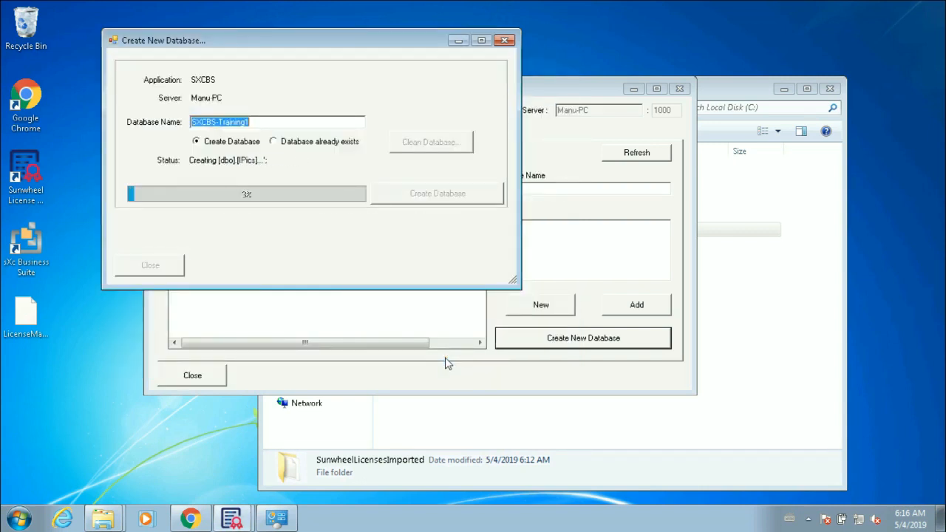
# Step: Close the finished creation window and add SXCBS-Training1 to the SXCBS Databases list
pyautogui.click(167, 270)
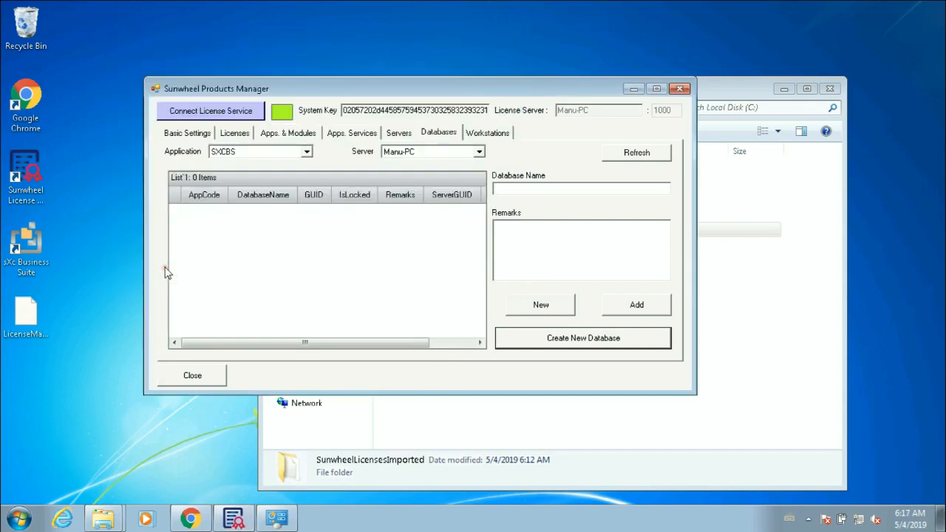
pyautogui.click(530, 186)
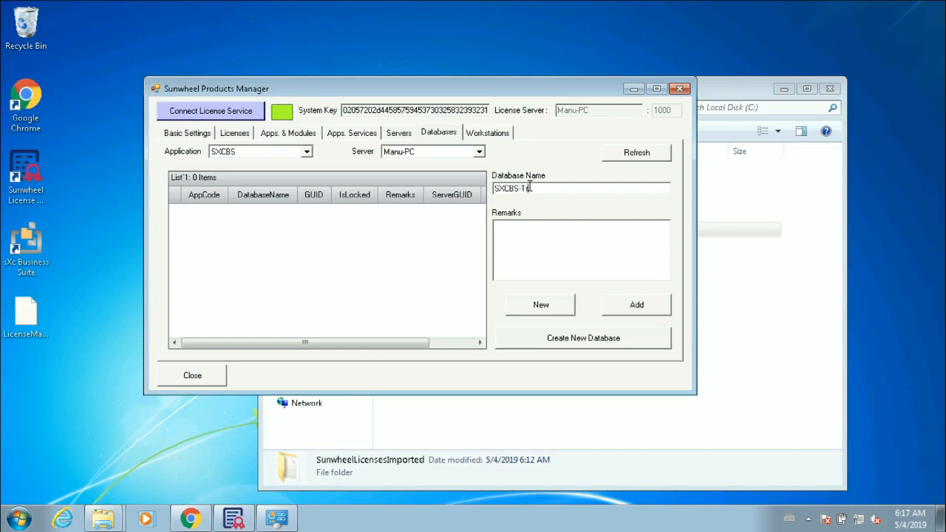
pyautogui.write('1')
pyautogui.click(537, 224)
pyautogui.click(634, 311)
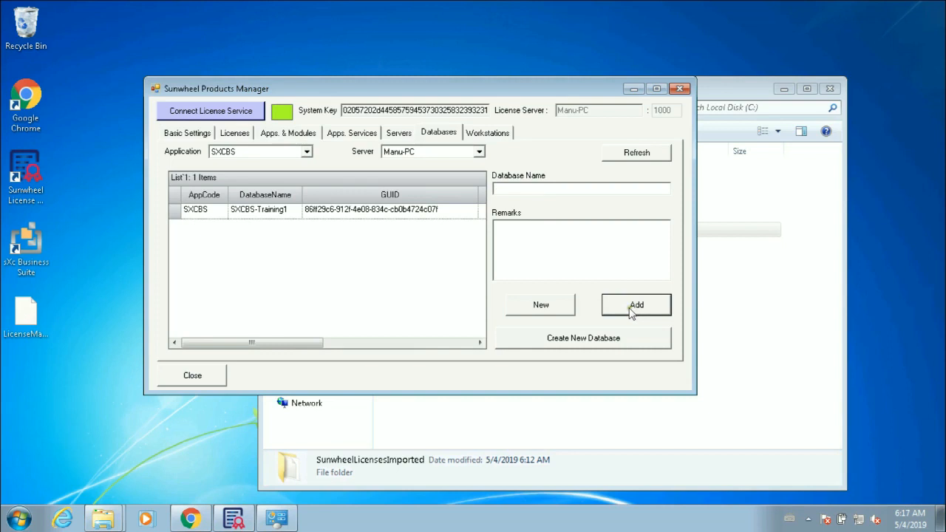